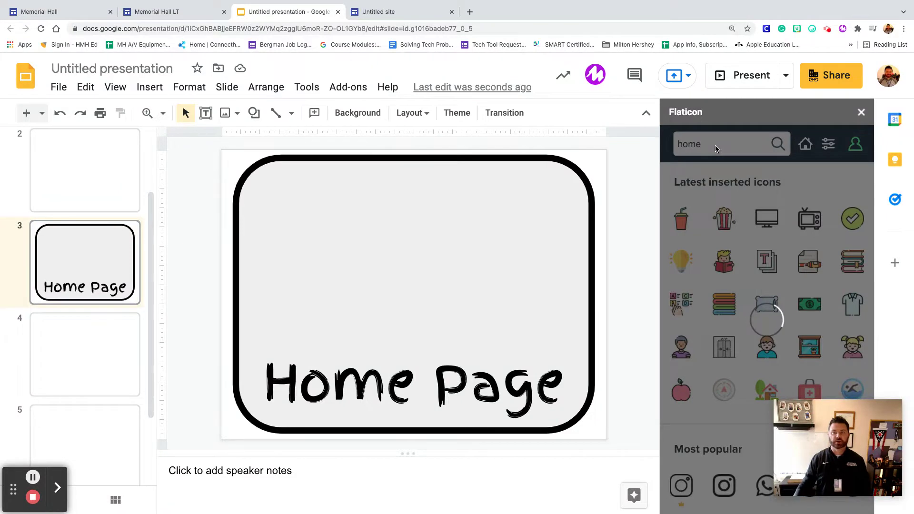
Step: Browse the Flaticon results for home icons and close the Flaticon add-on
{"action": "scroll", "coordinate": [753, 269], "scroll_direction": "down", "scroll_amount": 2}
{"action": "scroll", "coordinate": [752, 269], "scroll_direction": "down", "scroll_amount": 4}
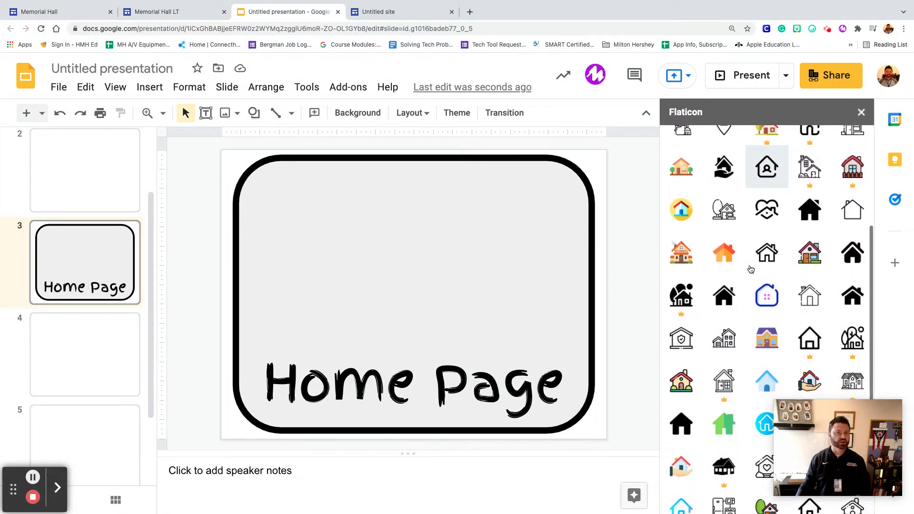
{"action": "left_click", "coordinate": [861, 112]}
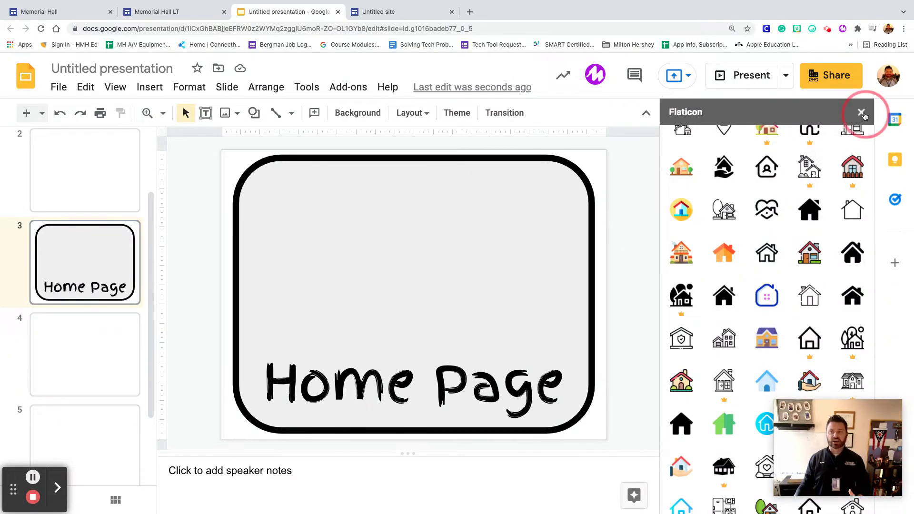
Step: Open the Insert icons for Slides add-on and search its Font Awesome icons for "home"
{"action": "left_click", "coordinate": [337, 88]}
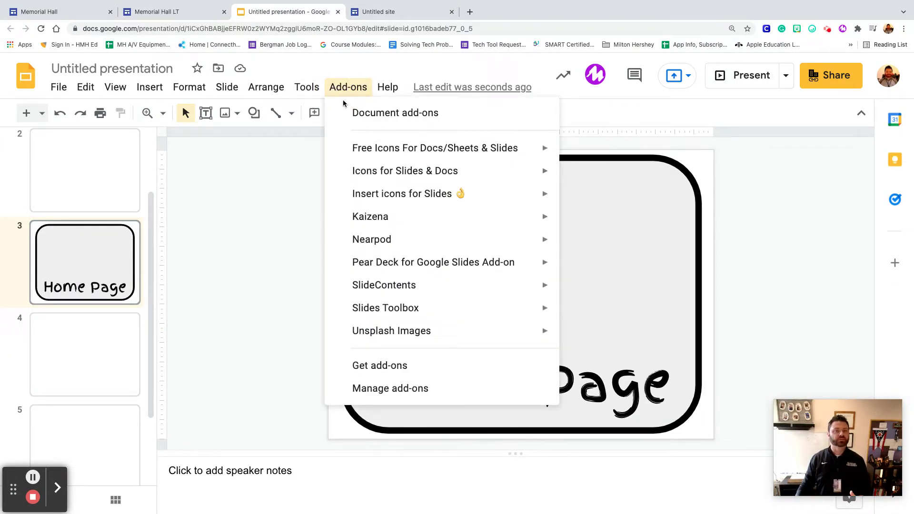
{"action": "mouse_move", "coordinate": [368, 197]}
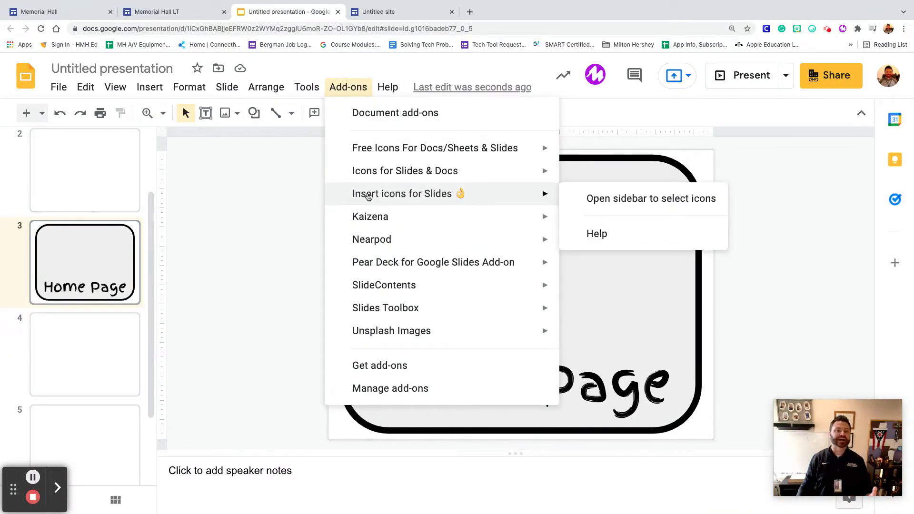
{"action": "left_click", "coordinate": [589, 199]}
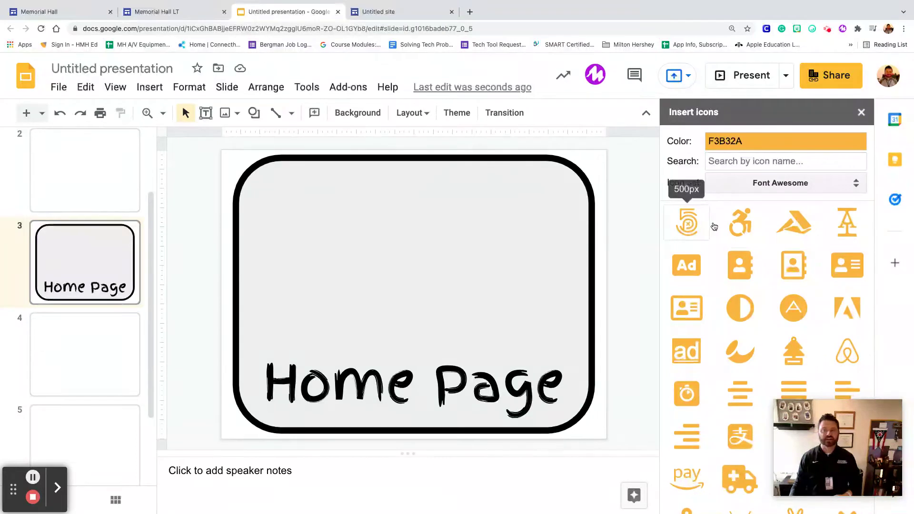
{"action": "left_click", "coordinate": [736, 162]}
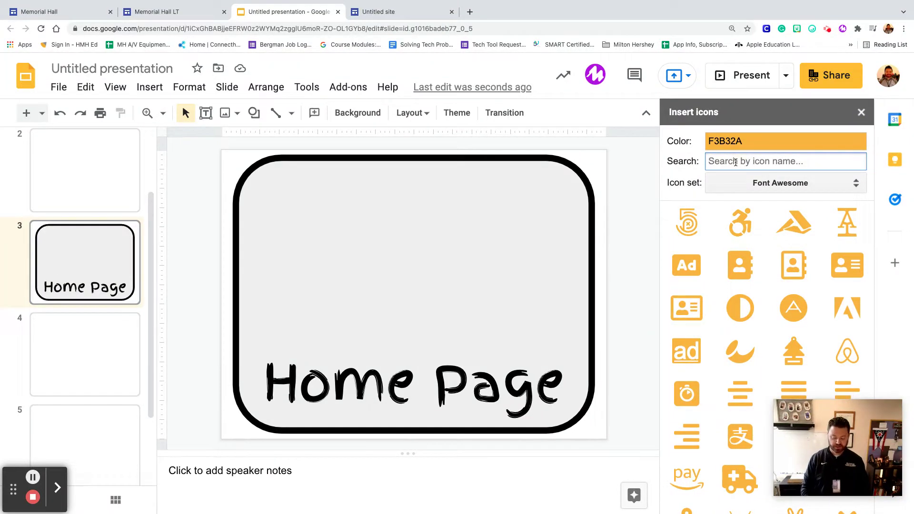
{"action": "type", "text": "home"}
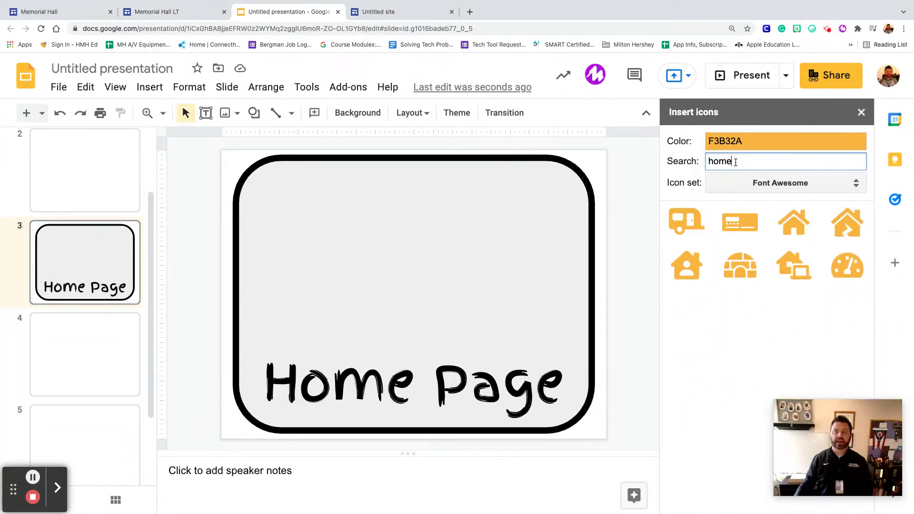
Step: Set the icon color to light blue 20ADF3 in the add-on's color picker
{"action": "left_click", "coordinate": [737, 143]}
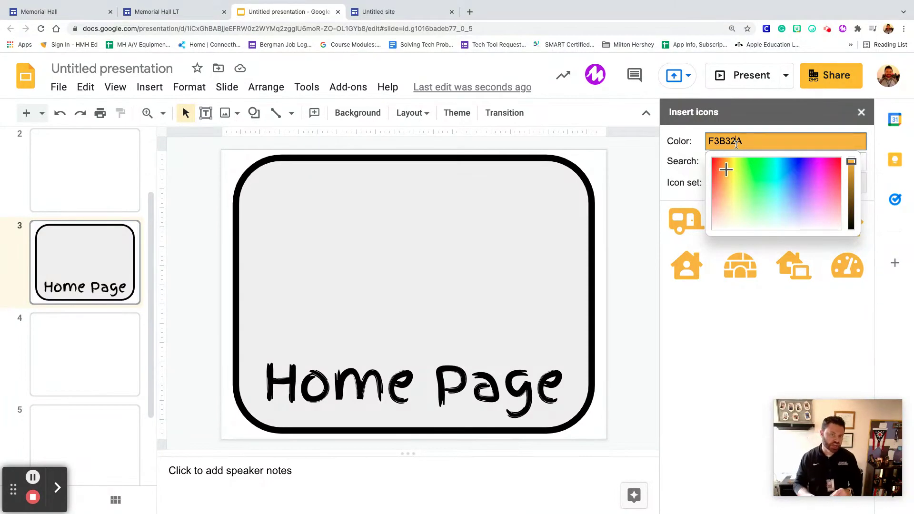
{"action": "left_click_drag", "start_coordinate": [771, 170], "coordinate": [784, 167]}
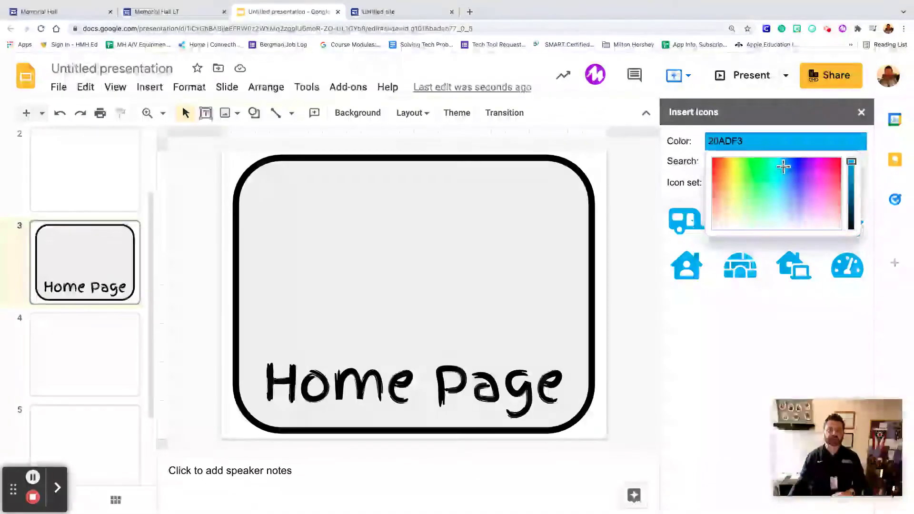
{"action": "left_click", "coordinate": [752, 316]}
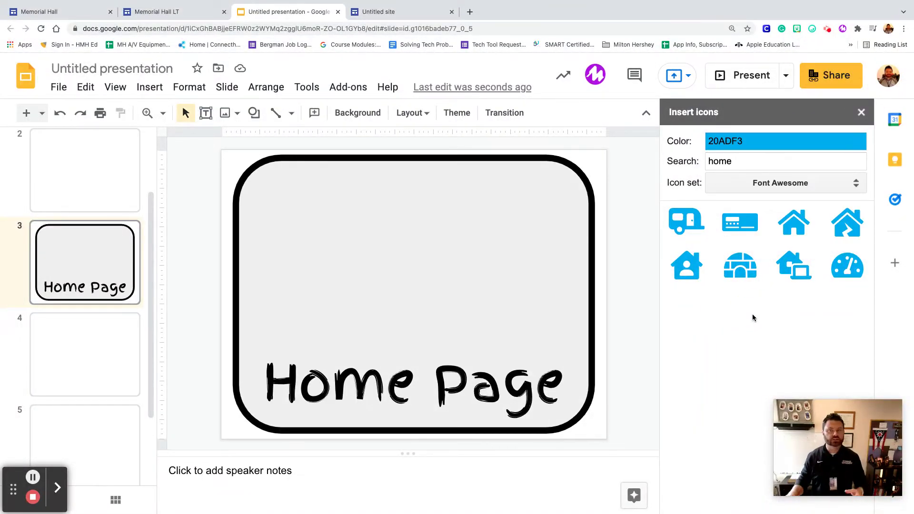
Step: Insert the plain home icon on slide 3, enlarge it and center it above the "Home Page" text
{"action": "left_click", "coordinate": [793, 230]}
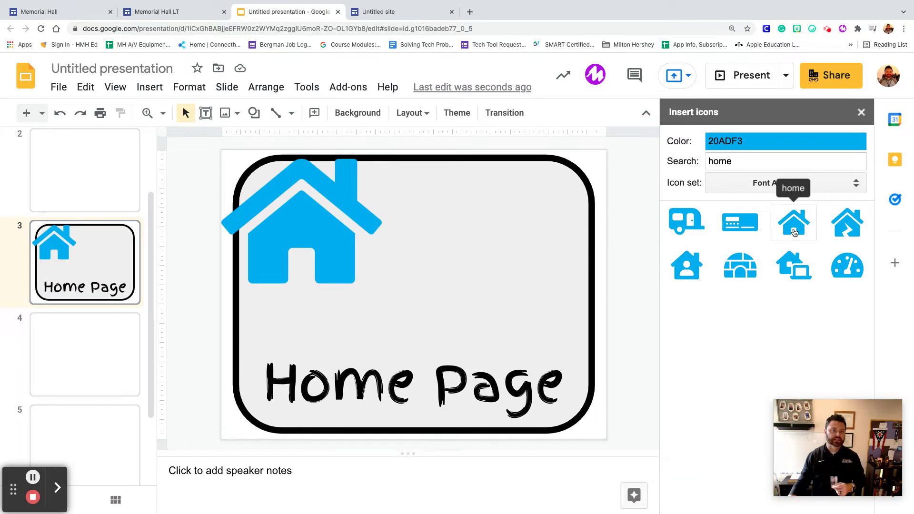
{"action": "left_click_drag", "start_coordinate": [316, 198], "coordinate": [392, 220]}
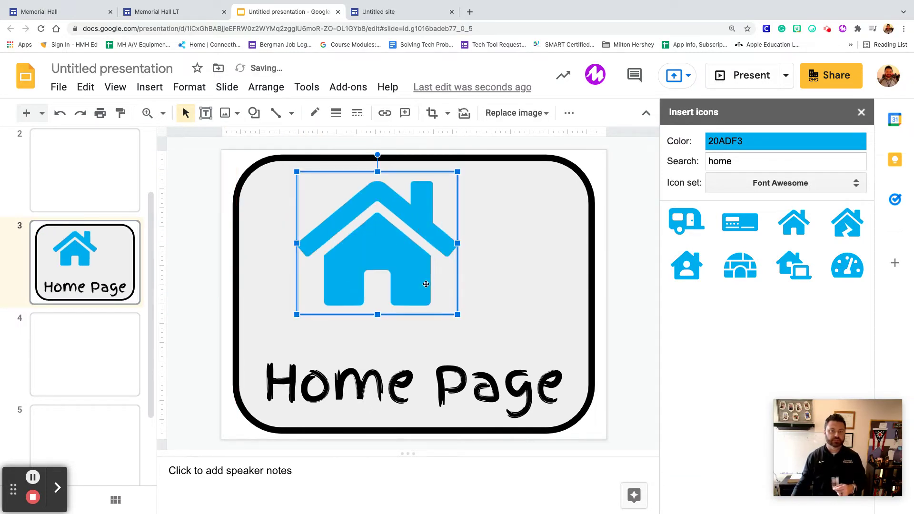
{"action": "left_click_drag", "start_coordinate": [457, 315], "coordinate": [488, 341]}
{"action": "left_click_drag", "start_coordinate": [410, 295], "coordinate": [429, 302]}
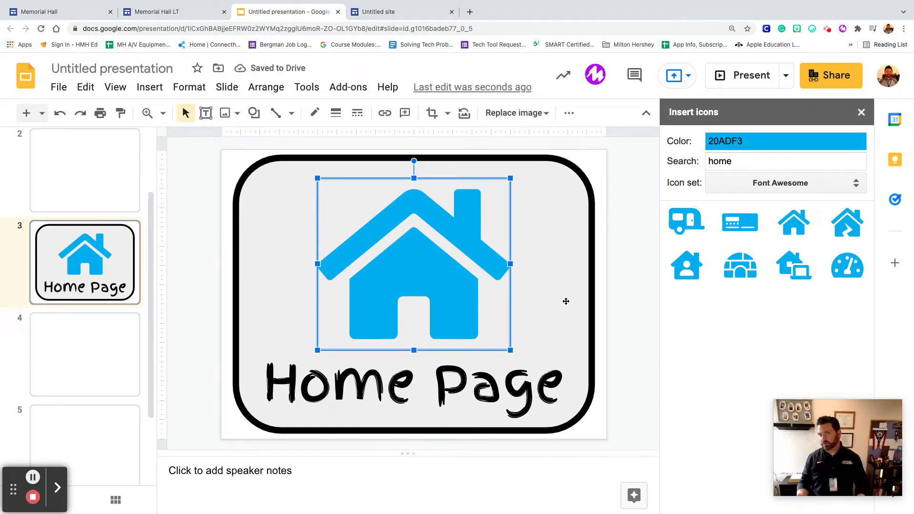
Step: Copy the icon color's hex code 20ADF3 from the add-on
{"action": "left_click", "coordinate": [731, 141]}
{"action": "left_click", "coordinate": [747, 141]}
{"action": "left_click", "coordinate": [714, 141]}
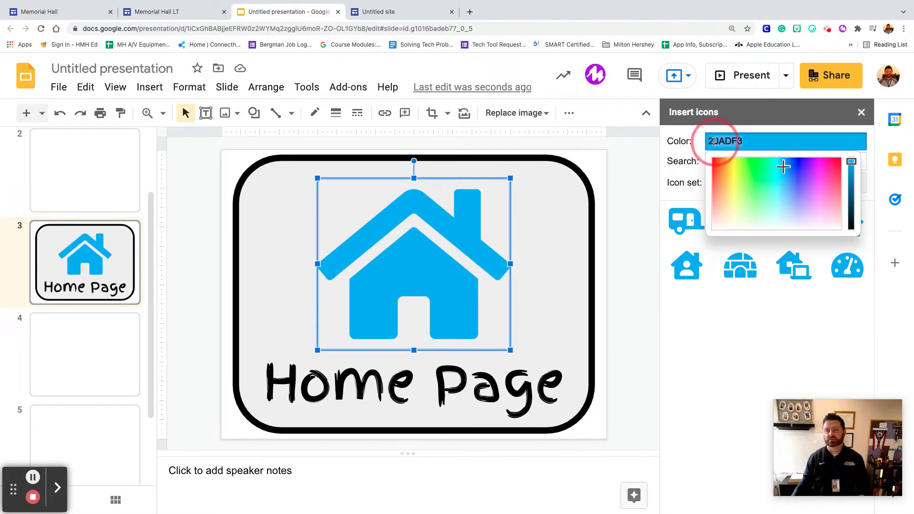
{"action": "double_click", "coordinate": [847, 142]}
{"action": "key", "text": "ctrl+c"}
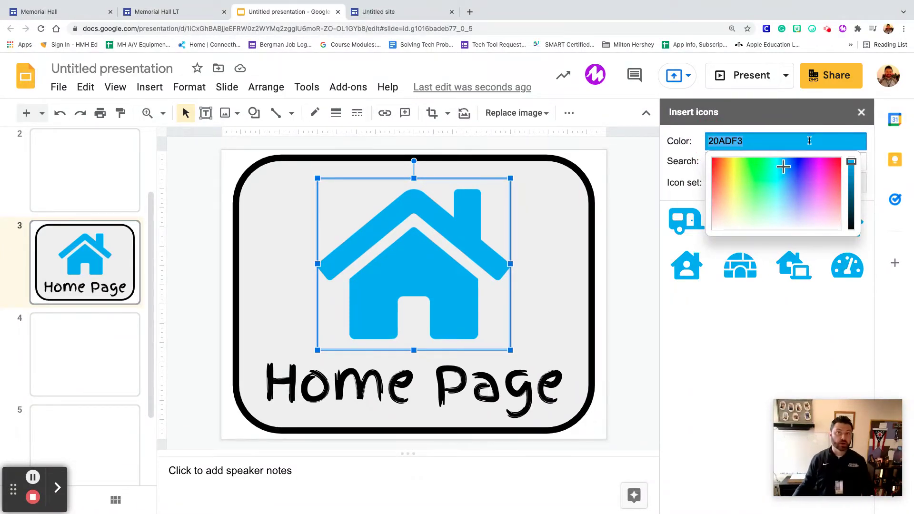
Step: Recolor the "Home Page" text with the copied custom hex color 20ADF3
{"action": "left_click", "coordinate": [420, 380]}
{"action": "left_click_drag", "start_coordinate": [564, 384], "coordinate": [262, 378]}
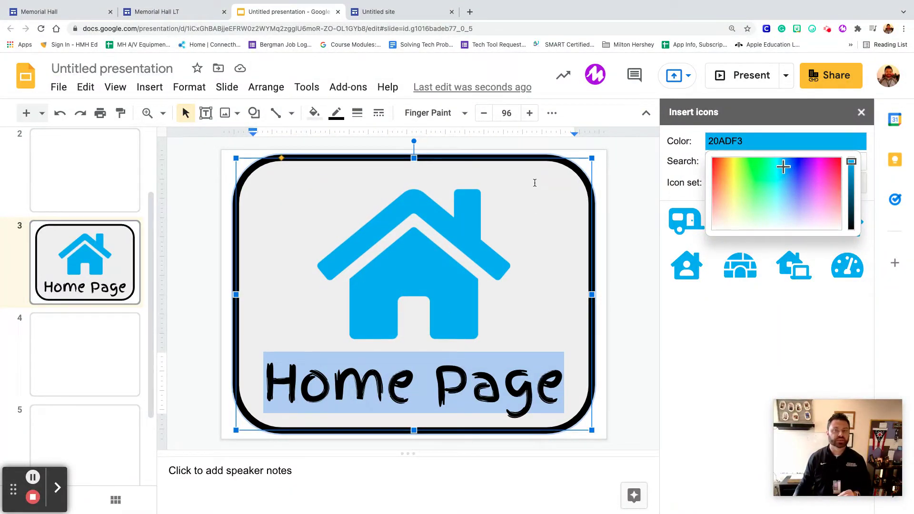
{"action": "left_click", "coordinate": [552, 113]}
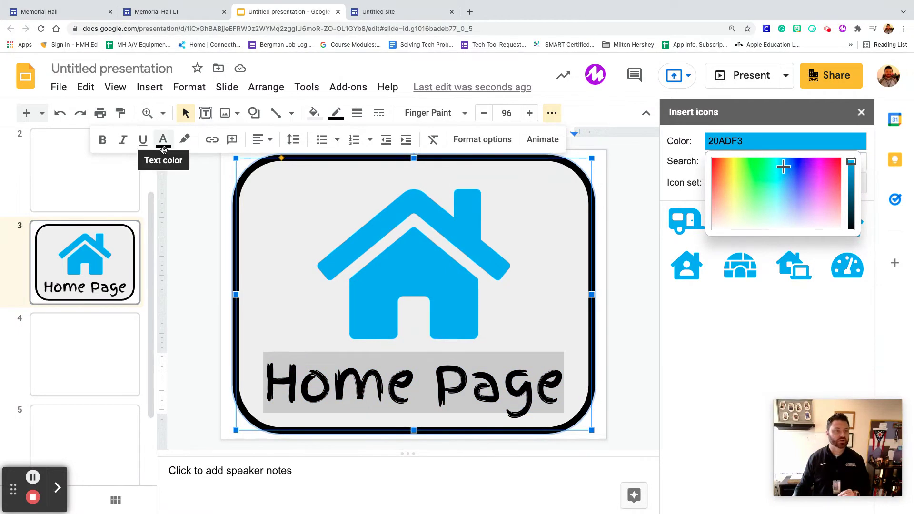
{"action": "left_click", "coordinate": [163, 141]}
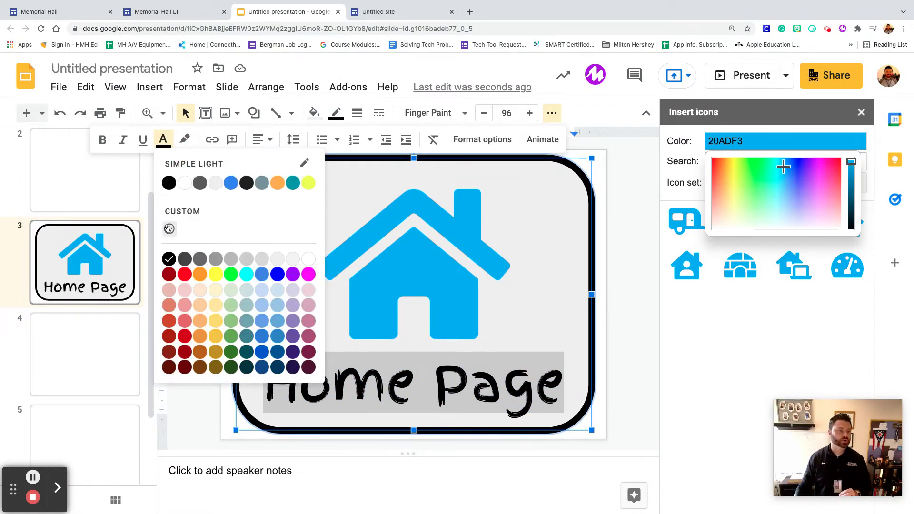
{"action": "left_click", "coordinate": [169, 229]}
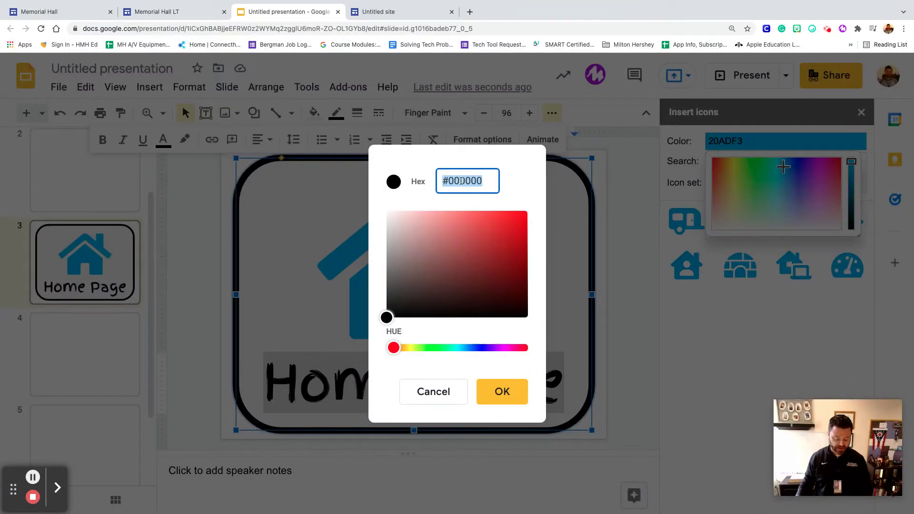
{"action": "key", "text": "ctrl+v"}
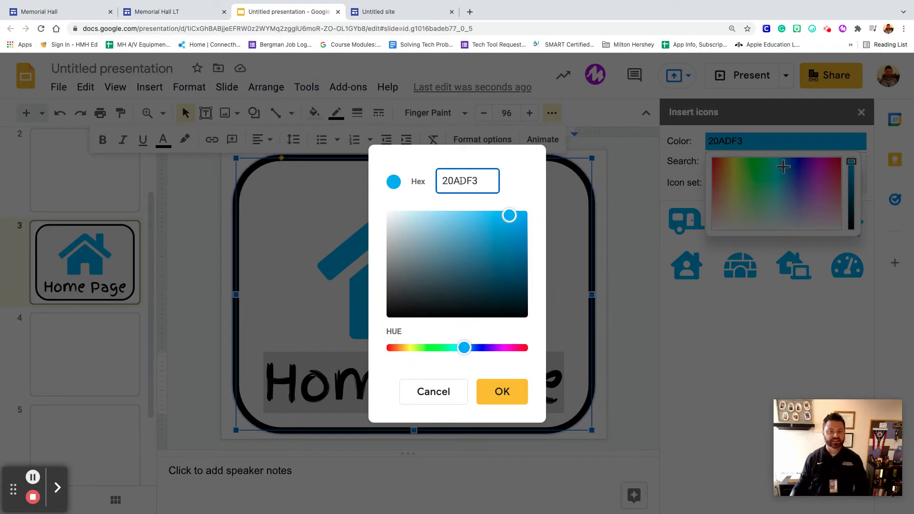
{"action": "left_click", "coordinate": [501, 391]}
{"action": "left_click", "coordinate": [613, 399]}
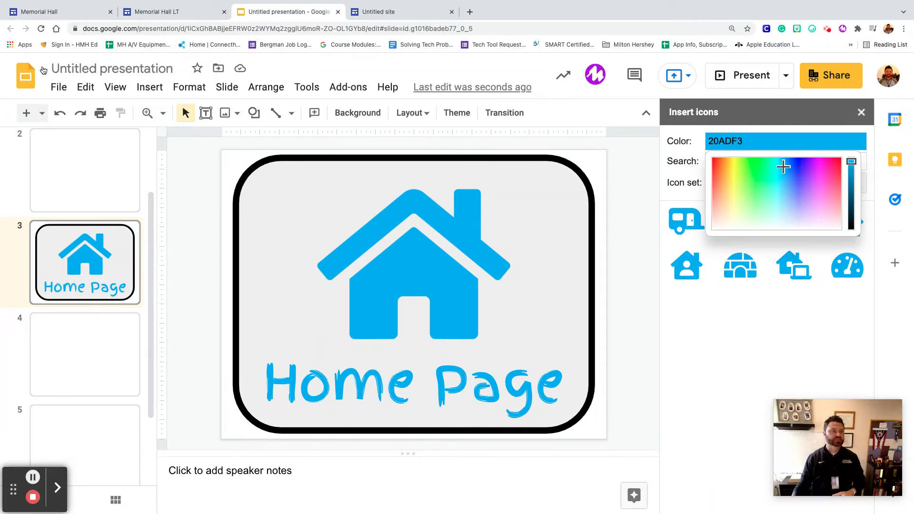
Step: Paste the color code 20ADF3 into the slide's speaker notes and download the current slide as a PNG image
{"action": "left_click", "coordinate": [201, 471]}
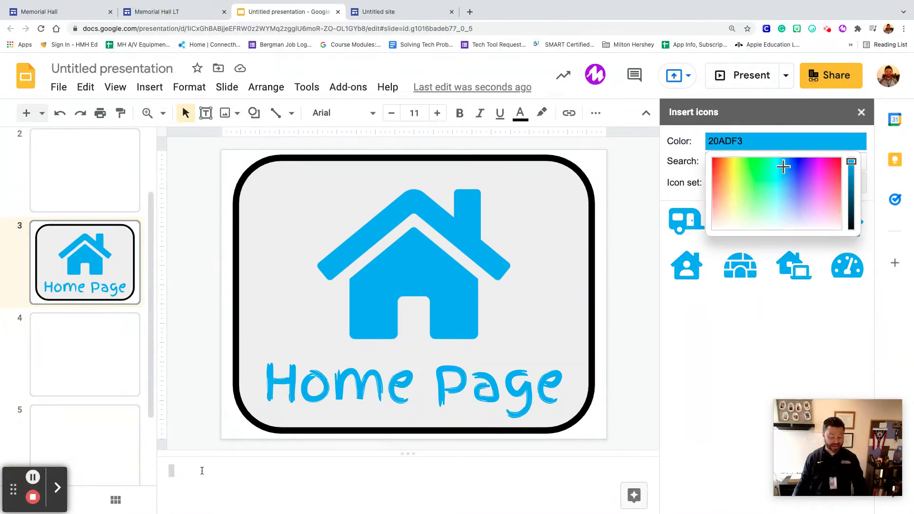
{"action": "key", "text": "ctrl+v"}
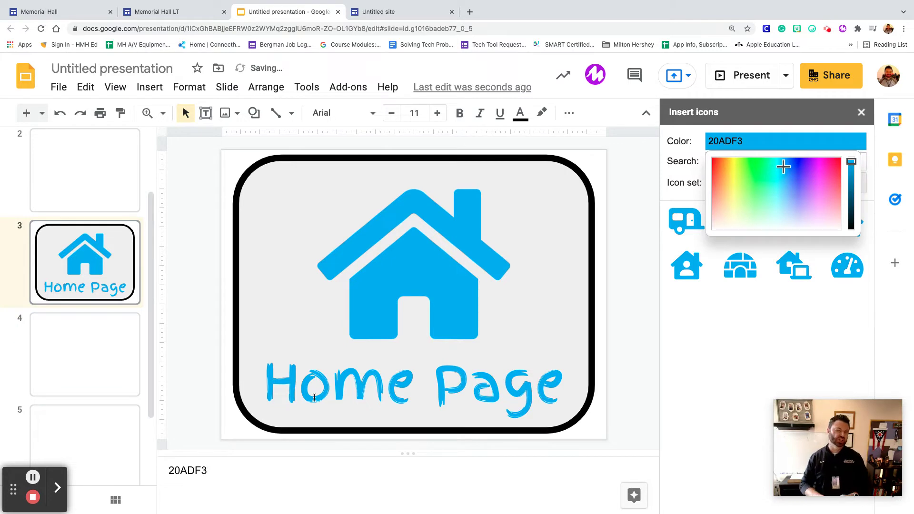
{"action": "left_click", "coordinate": [59, 88]}
{"action": "mouse_move", "coordinate": [78, 130]}
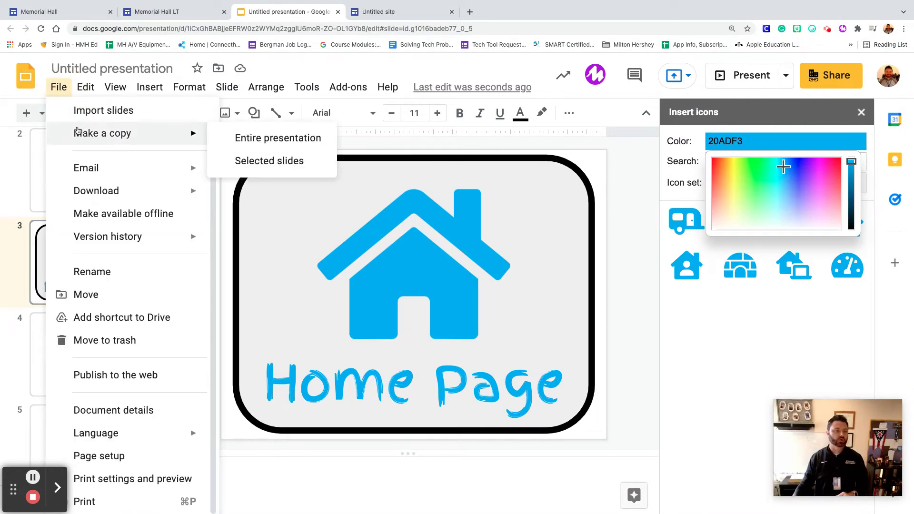
{"action": "mouse_move", "coordinate": [125, 190]}
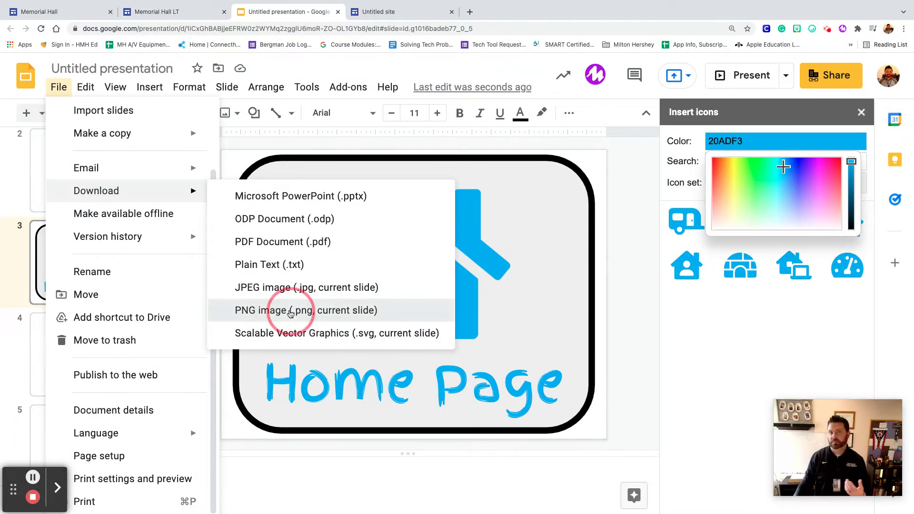
{"action": "left_click", "coordinate": [291, 312]}
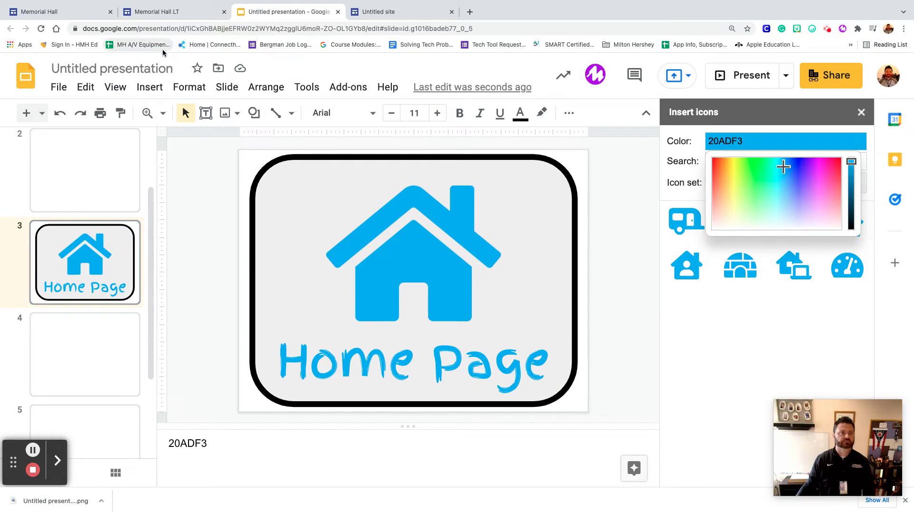
Step: Switch to the untitled site in Google Sites and insert the layout with four images and captions side by side
{"action": "left_click", "coordinate": [173, 17]}
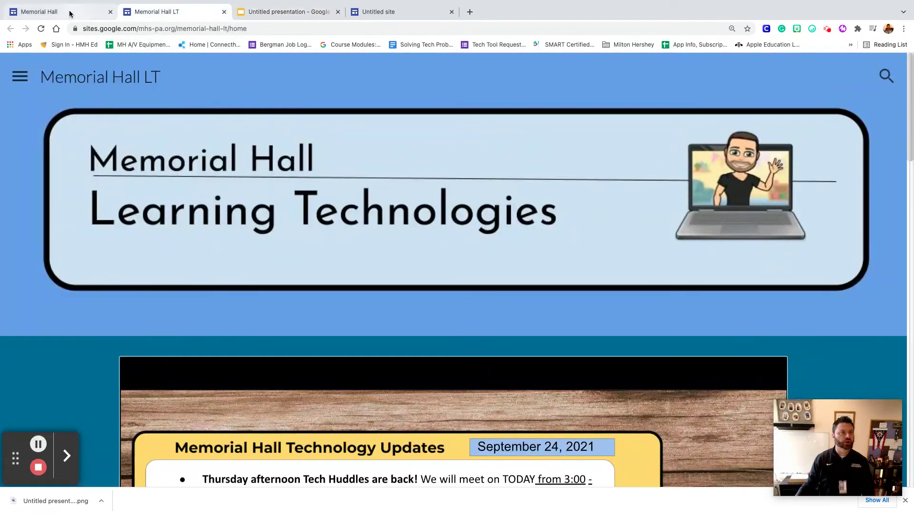
{"action": "left_click", "coordinate": [381, 13]}
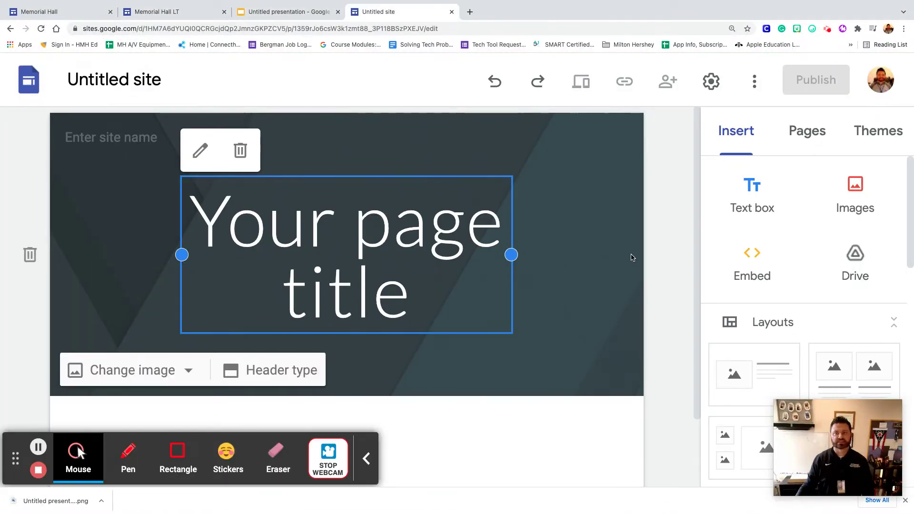
{"action": "key", "text": "super+minus"}
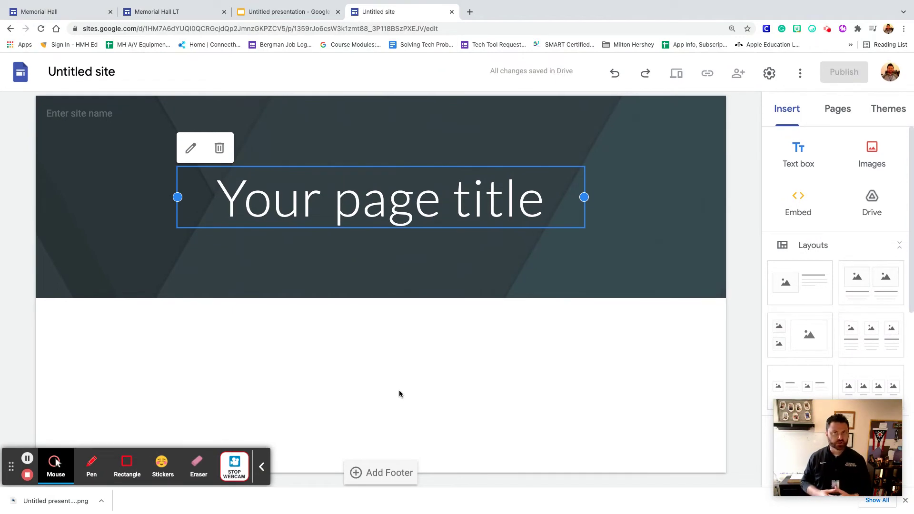
{"action": "scroll", "coordinate": [825, 327], "scroll_direction": "down", "scroll_amount": 3}
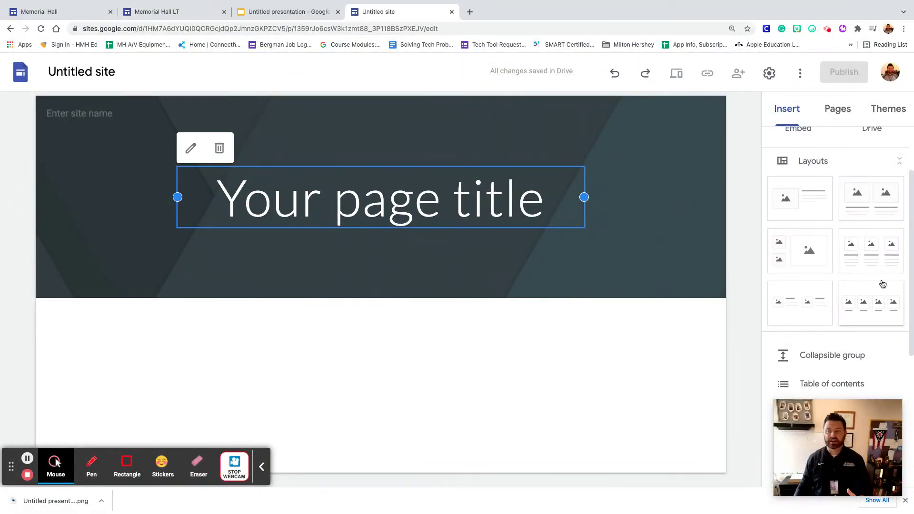
{"action": "scroll", "coordinate": [871, 305], "scroll_direction": "down", "scroll_amount": 2}
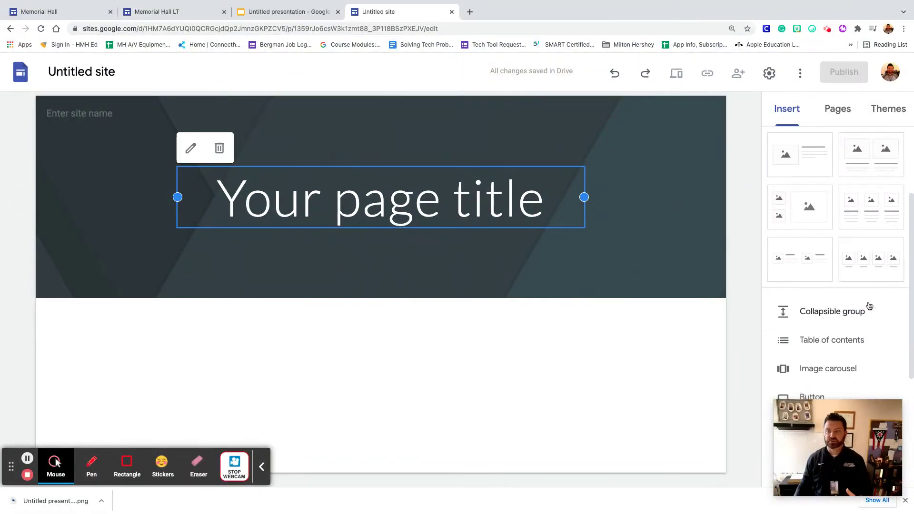
{"action": "left_click", "coordinate": [873, 263]}
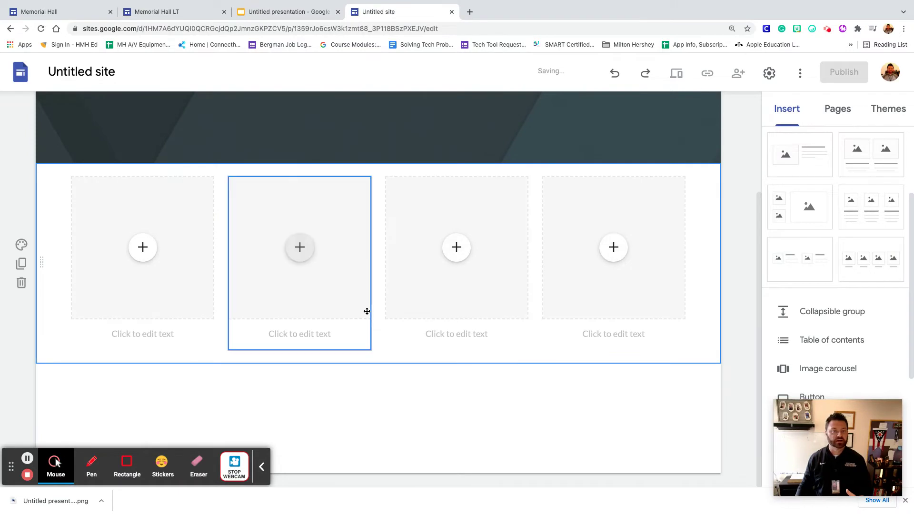
Step: Upload "Untitled presentation (33).png" from Downloads into the first image placeholder of the four-image layout
{"action": "left_click", "coordinate": [144, 254]}
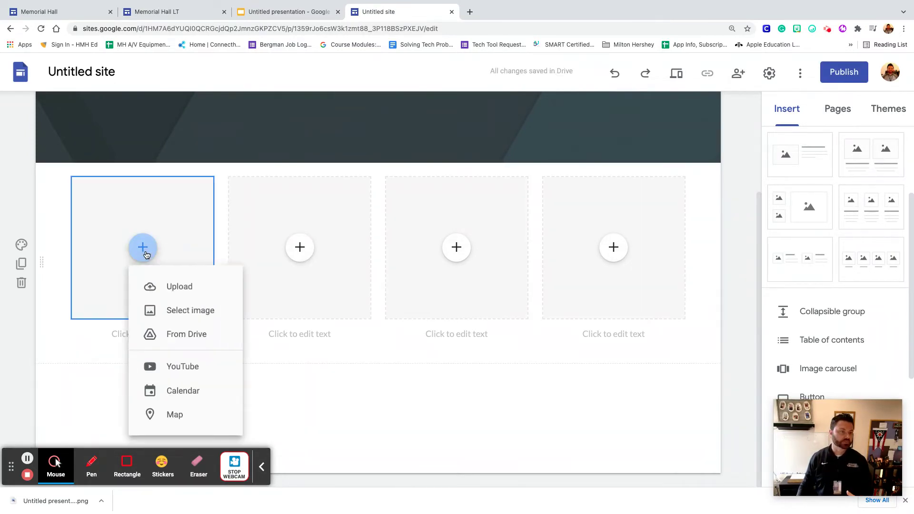
{"action": "left_click", "coordinate": [177, 294]}
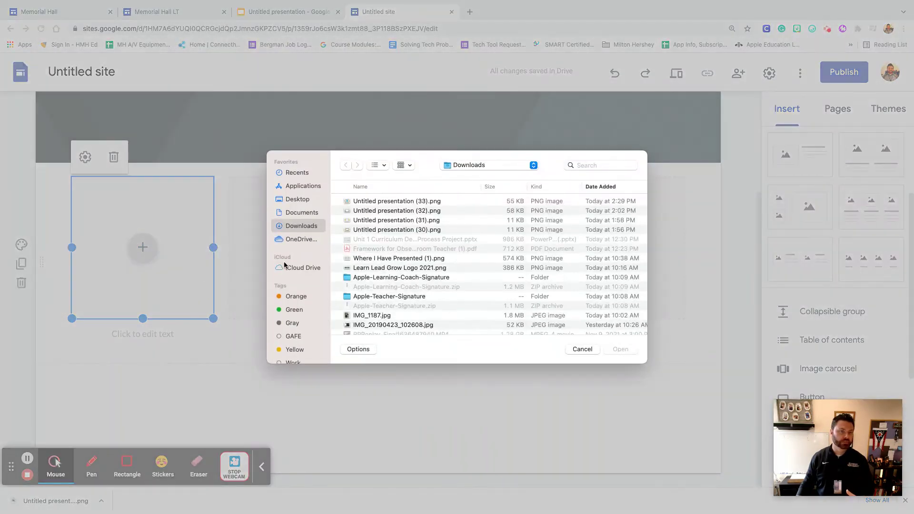
{"action": "double_click", "coordinate": [377, 201]}
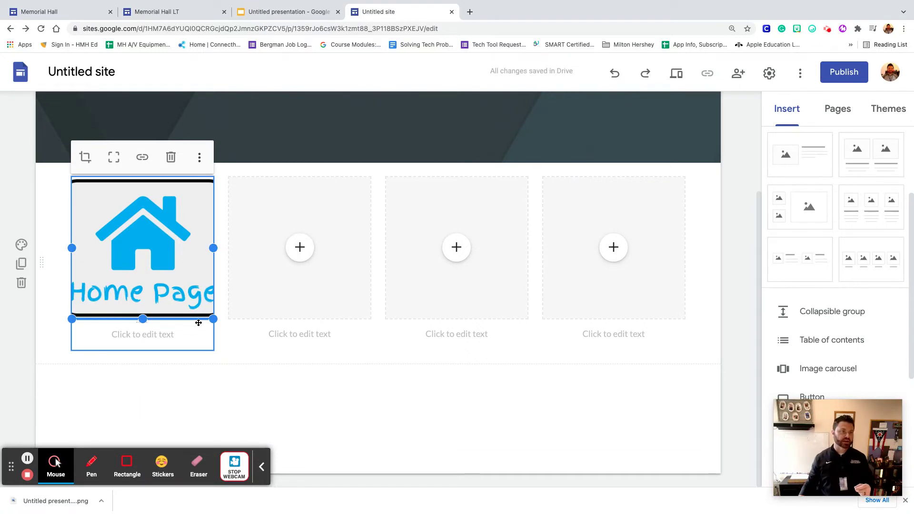
Step: Uncrop the Home Page button image and caption it "Home Page for the website"
{"action": "left_click", "coordinate": [114, 165]}
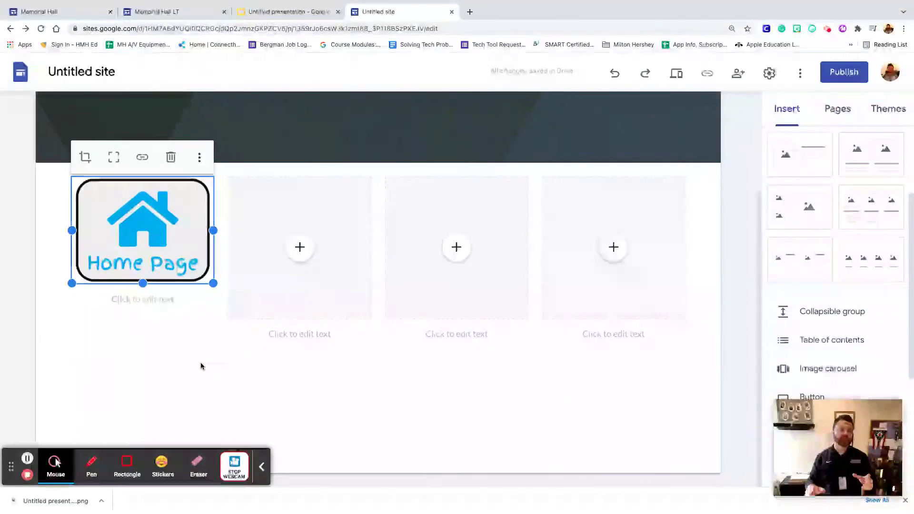
{"action": "left_click", "coordinate": [150, 299]}
{"action": "type", "text": "Home"}
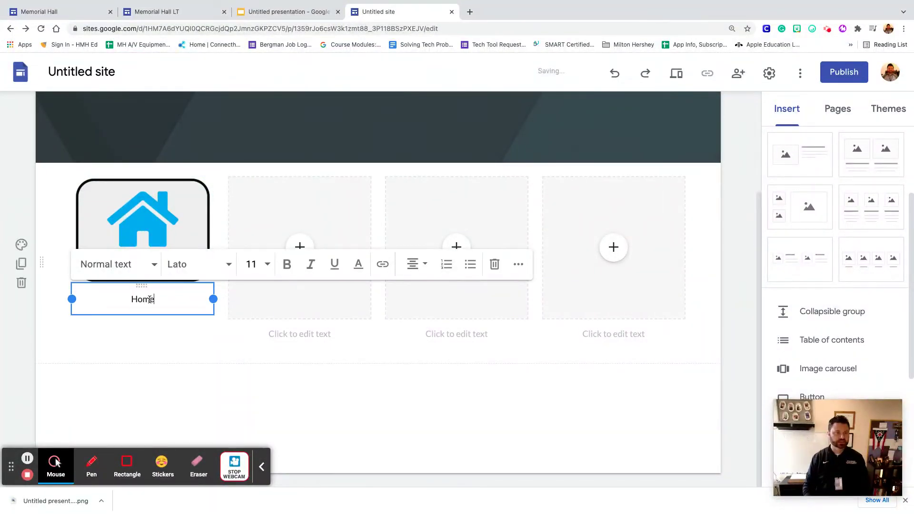
{"action": "type", "text": " Page"}
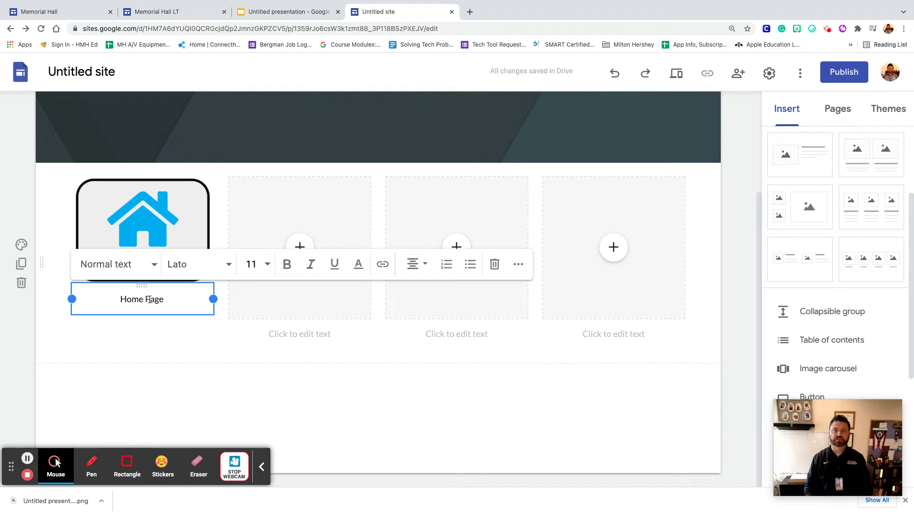
{"action": "type", "text": " for the website"}
{"action": "left_click", "coordinate": [124, 378]}
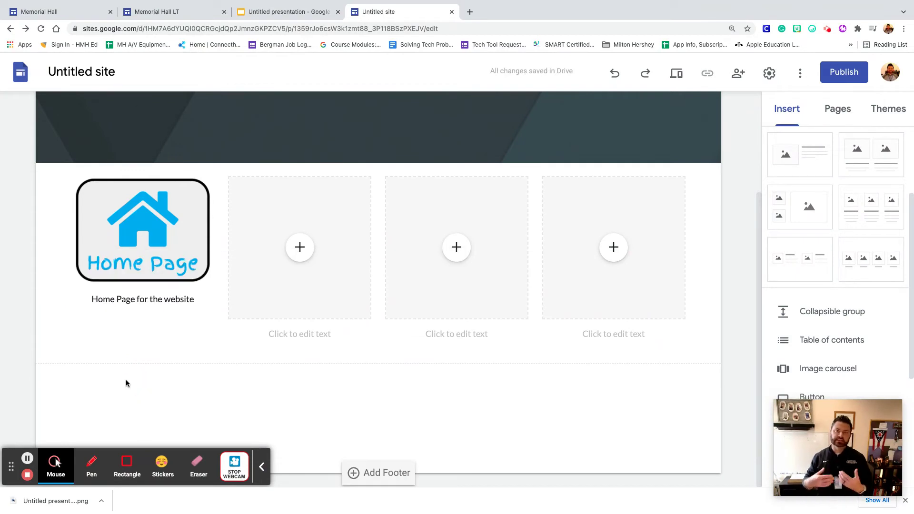
{"action": "left_click", "coordinate": [122, 217]}
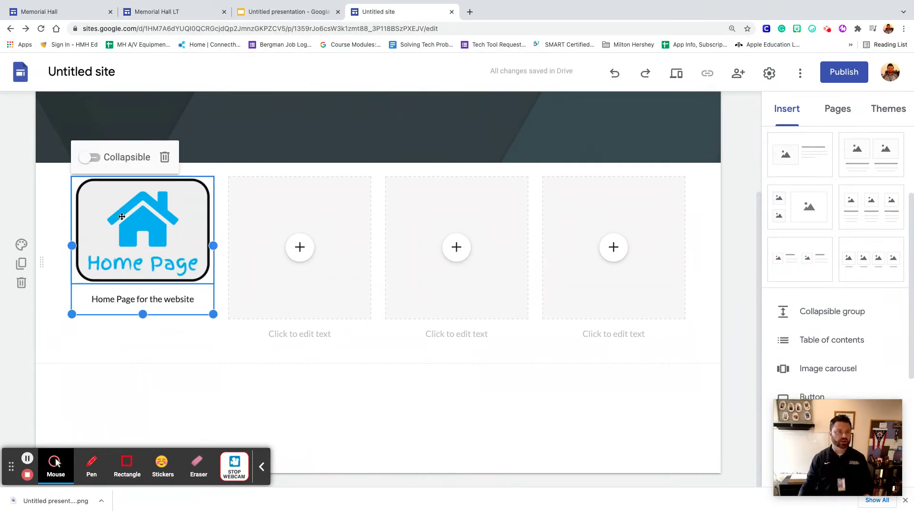
{"action": "left_click", "coordinate": [146, 220]}
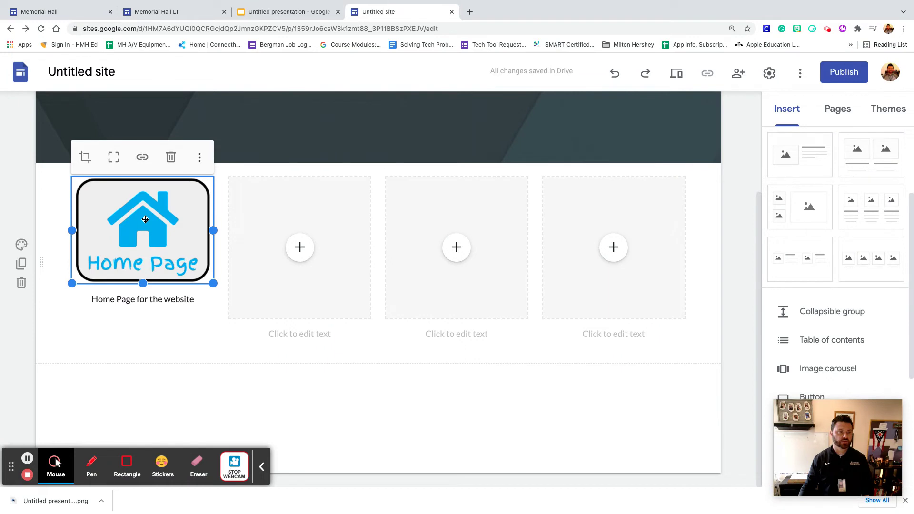
{"action": "left_click", "coordinate": [143, 158]}
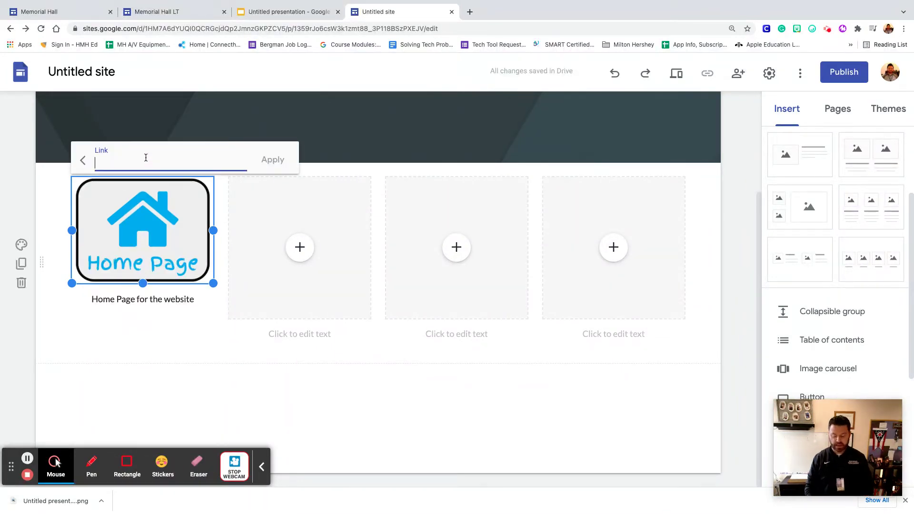
{"action": "type", "text": "home"}
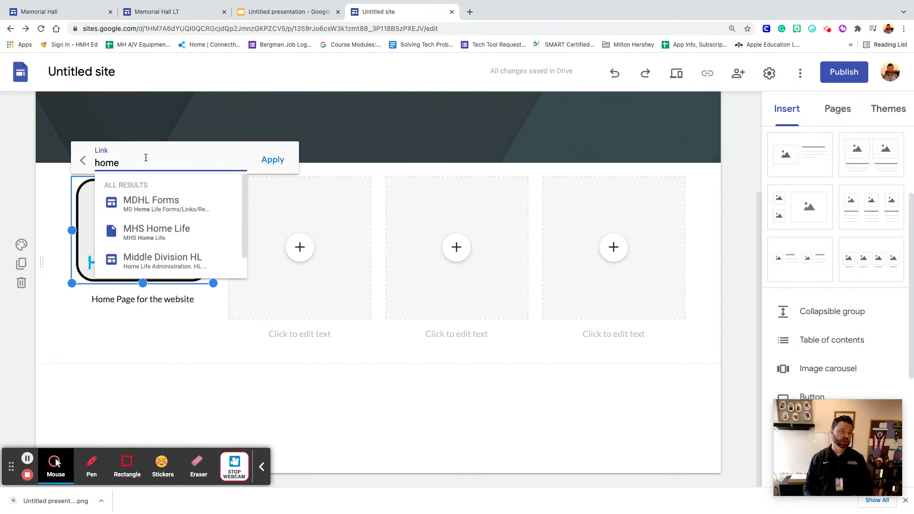
{"action": "key", "text": "BackSpace"}
{"action": "key", "text": "BackSpace"}
{"action": "key", "text": "BackSpace"}
{"action": "key", "text": "BackSpace"}
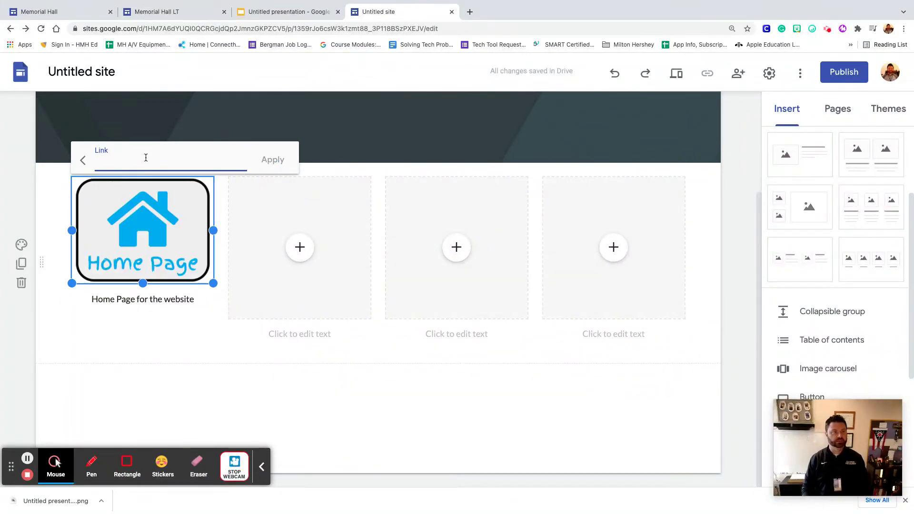
{"action": "left_click", "coordinate": [211, 394]}
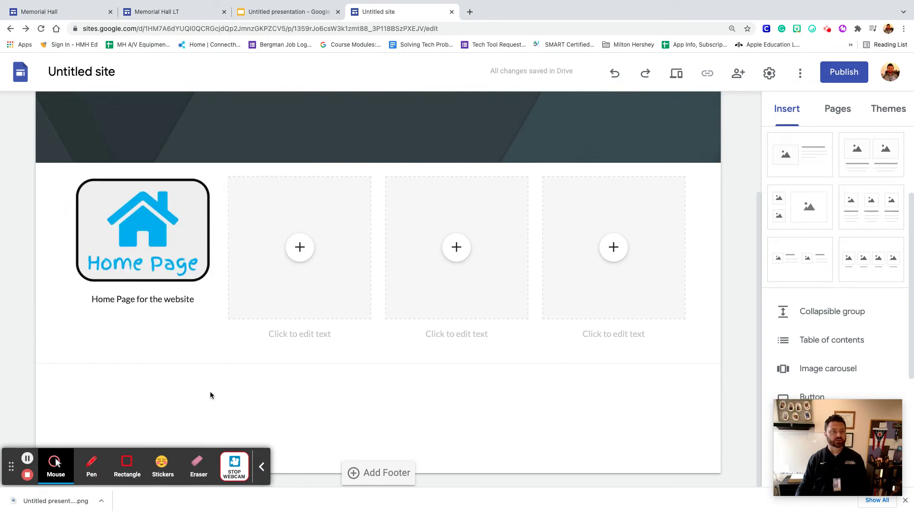
Step: Add a new page named "Home" to the site
{"action": "left_click", "coordinate": [839, 123]}
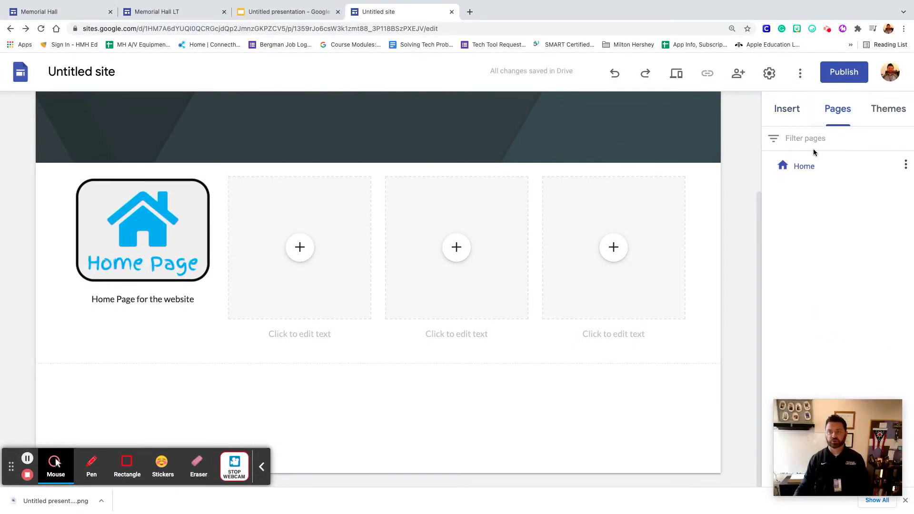
{"action": "left_click_drag", "start_coordinate": [873, 419], "coordinate": [872, 337]}
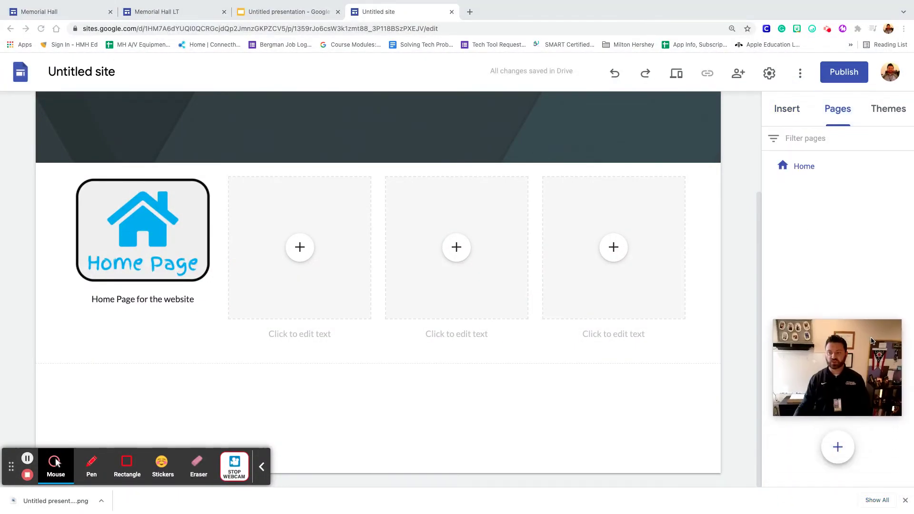
{"action": "left_click", "coordinate": [838, 449]}
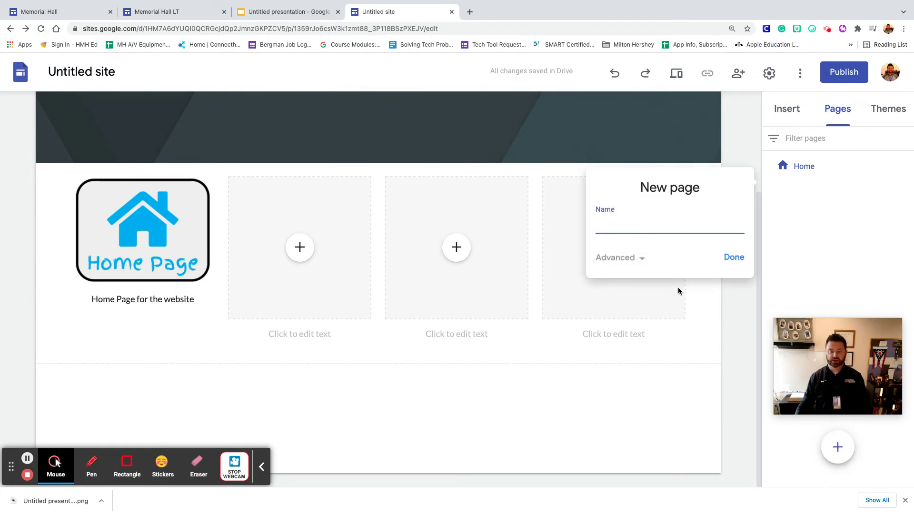
{"action": "type", "text": "Home"}
{"action": "key", "text": "Return"}
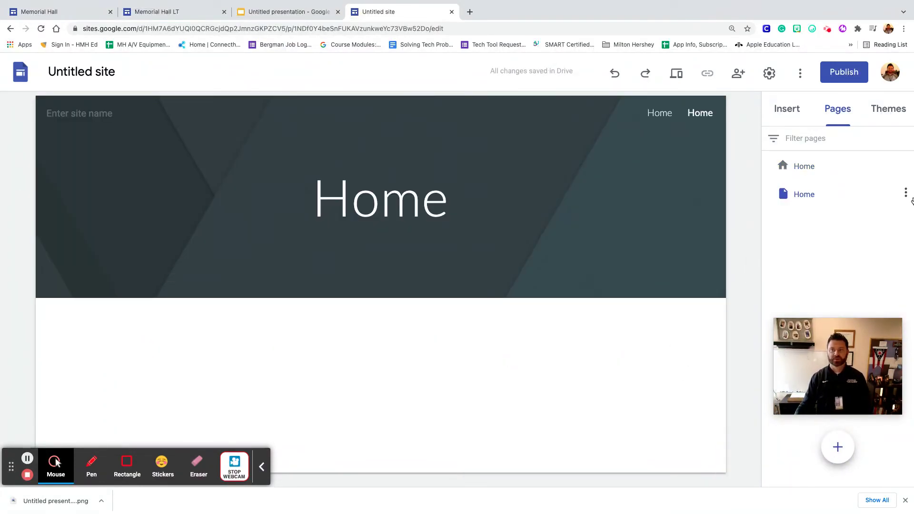
Step: Return to the site's original home page and link the Home Page button image to the new "Home" page
{"action": "left_click", "coordinate": [785, 114]}
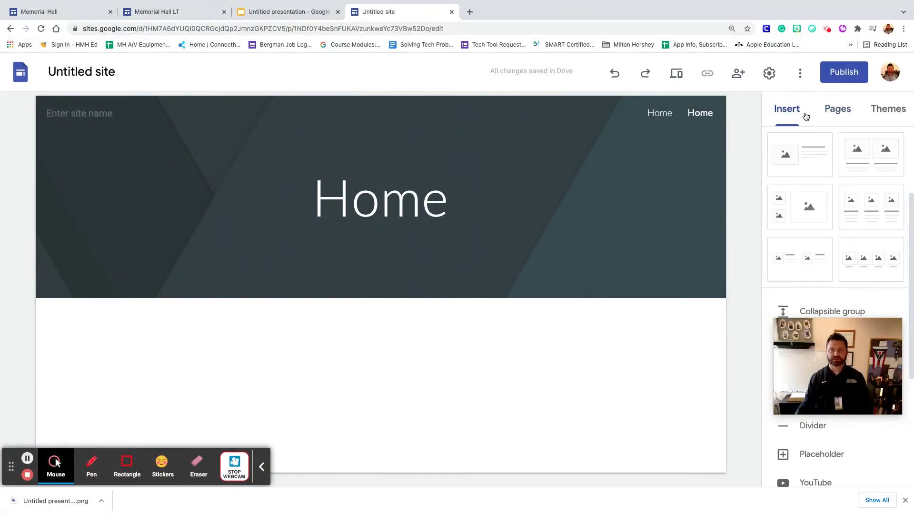
{"action": "left_click", "coordinate": [834, 108]}
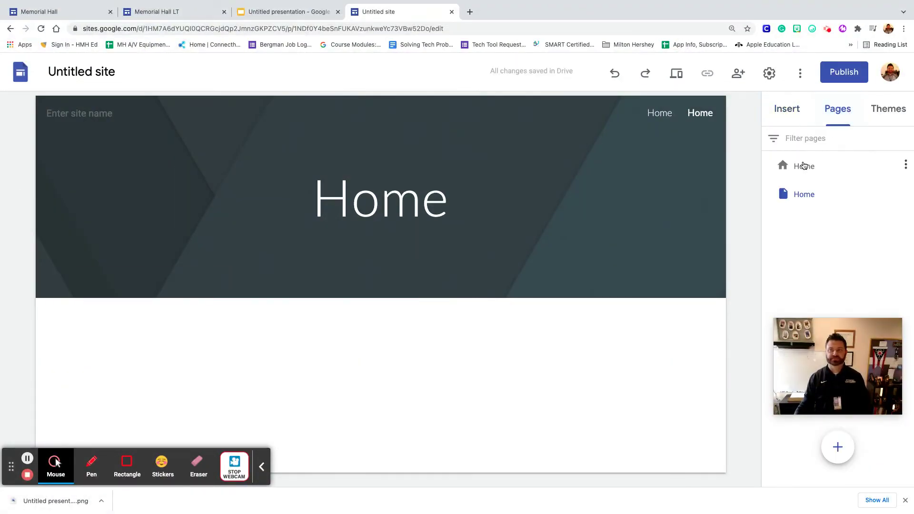
{"action": "left_click", "coordinate": [804, 166]}
{"action": "left_click", "coordinate": [126, 365]}
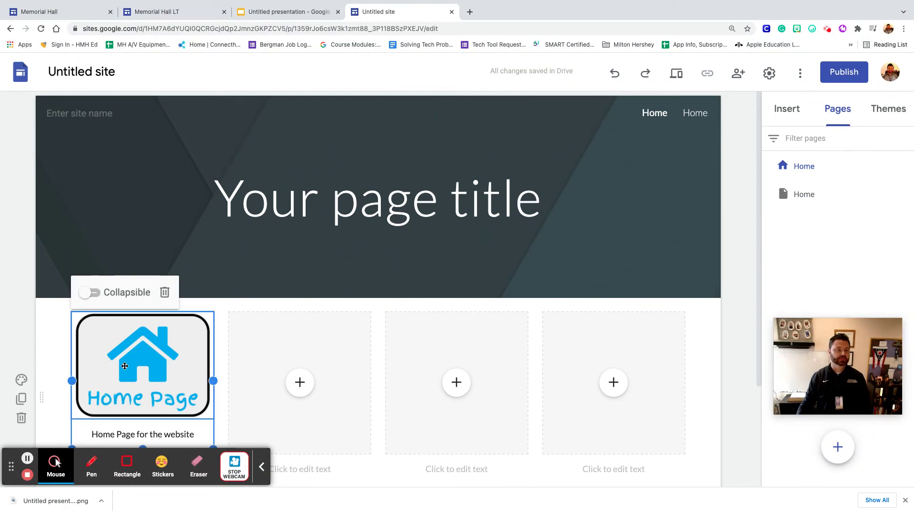
{"action": "left_click", "coordinate": [143, 292]}
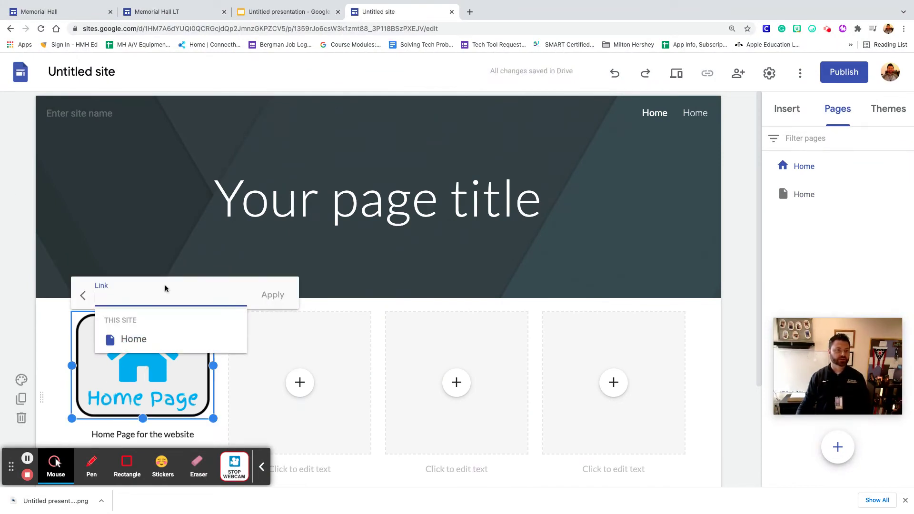
{"action": "left_click", "coordinate": [137, 343]}
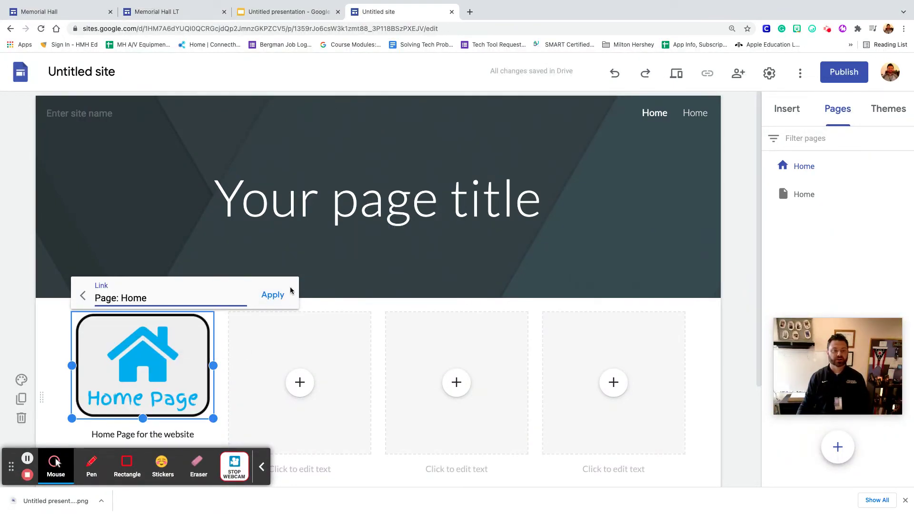
{"action": "left_click", "coordinate": [273, 296]}
Step: Link the whole caption "Home Page for the website" to the new "Home" page
{"action": "scroll", "coordinate": [248, 323], "scroll_direction": "down", "scroll_amount": 2}
{"action": "triple_click", "coordinate": [178, 341]}
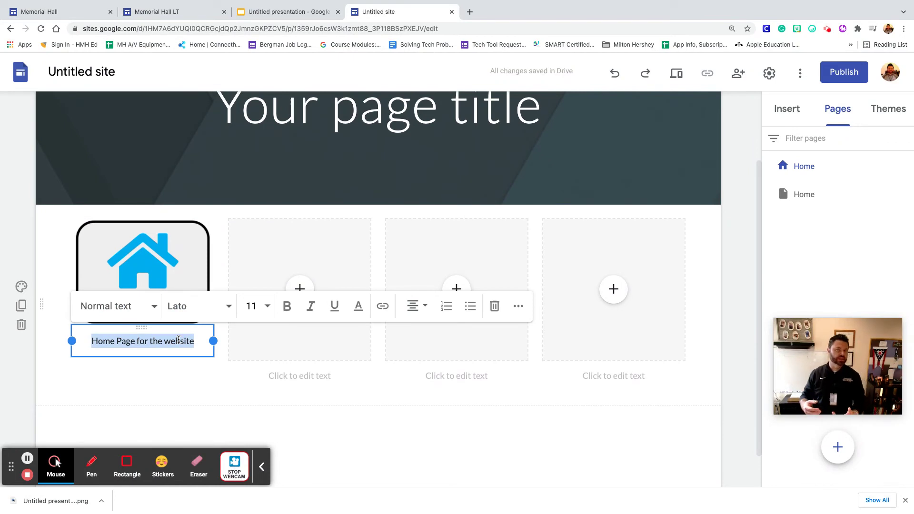
{"action": "left_click", "coordinate": [383, 306]}
{"action": "left_click", "coordinate": [153, 385]}
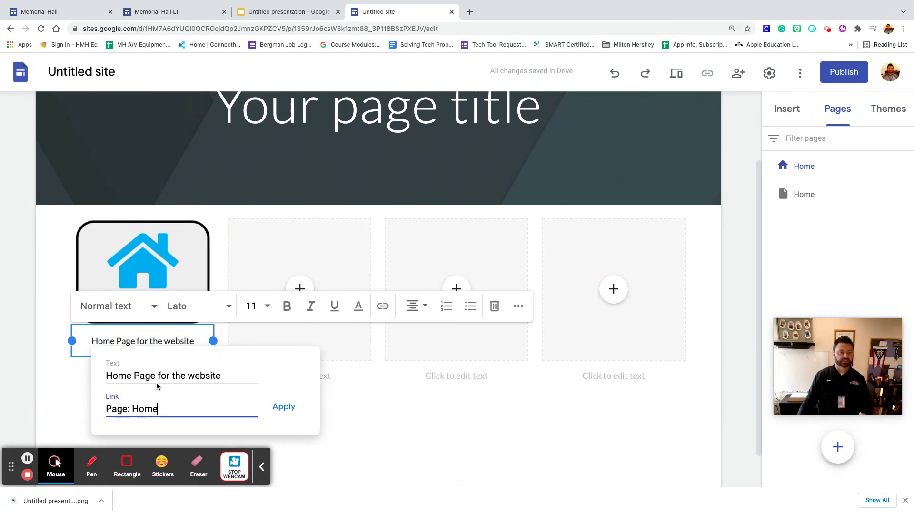
{"action": "left_click", "coordinate": [284, 408]}
{"action": "left_click", "coordinate": [196, 404]}
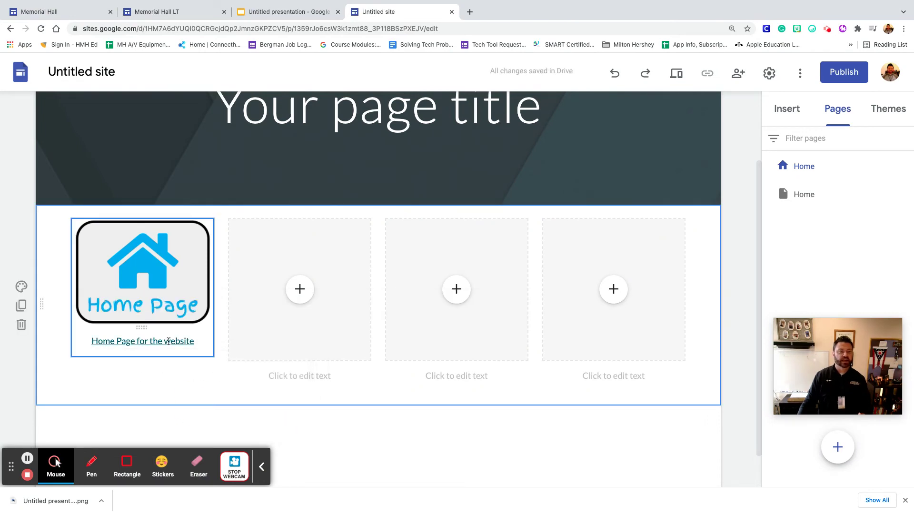
Step: Test the caption's Home link and close the tab it opens
{"action": "left_click", "coordinate": [149, 324]}
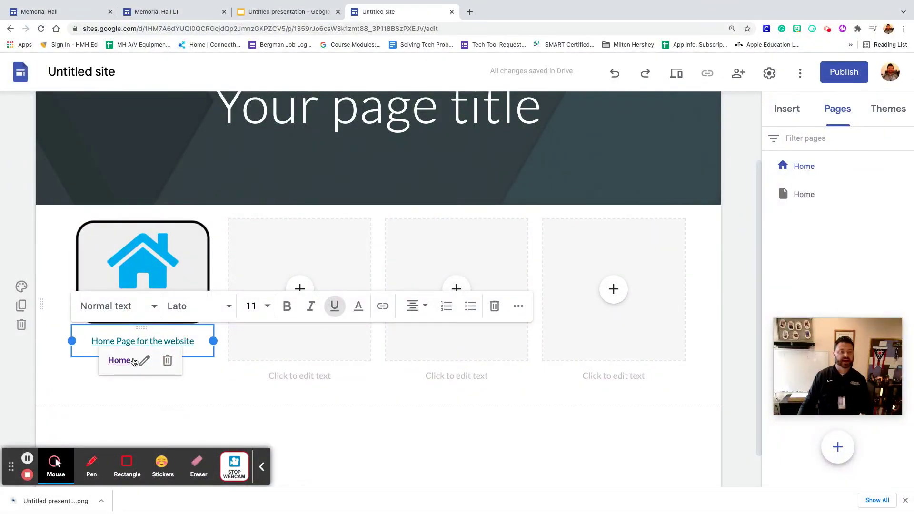
{"action": "left_click", "coordinate": [125, 360]}
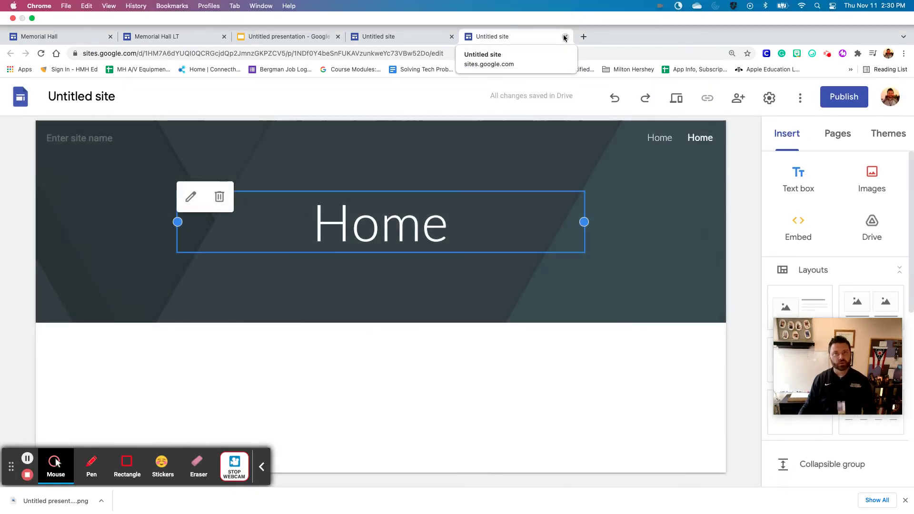
{"action": "left_click", "coordinate": [564, 37]}
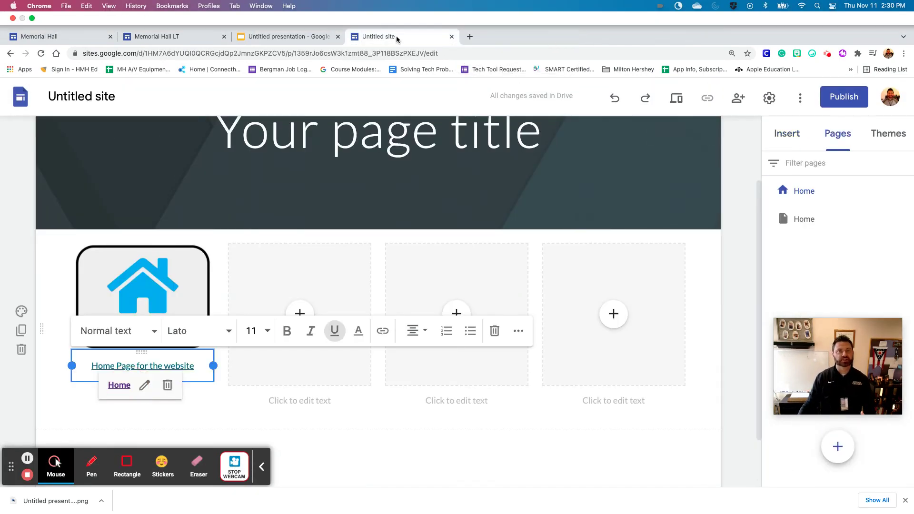
Step: Switch to the Google Slides presentation, delete the house icon from the button and replace its text with "Period 1"
{"action": "left_click", "coordinate": [275, 38]}
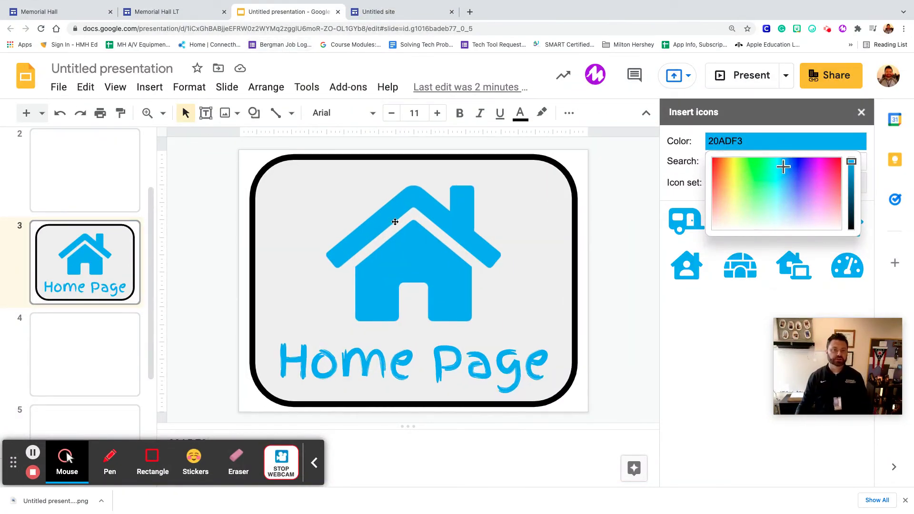
{"action": "left_click", "coordinate": [396, 222]}
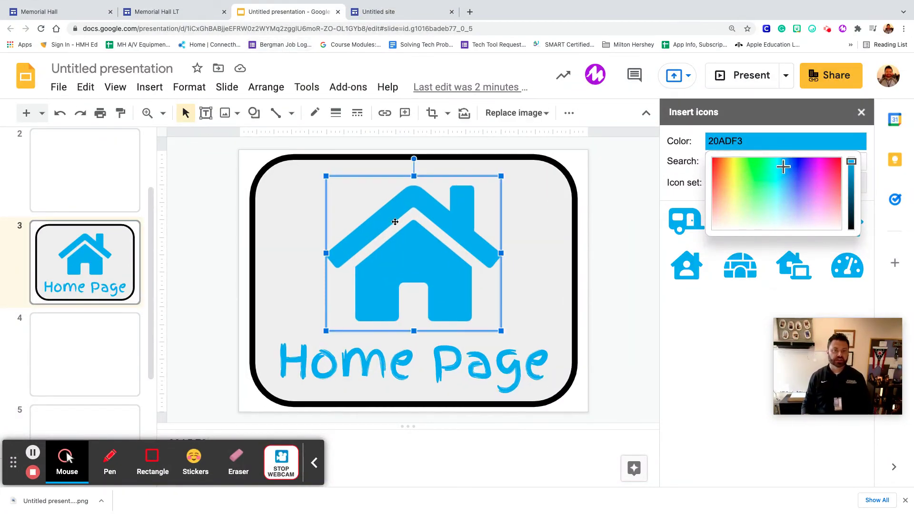
{"action": "key", "text": "Delete"}
{"action": "triple_click", "coordinate": [399, 350]}
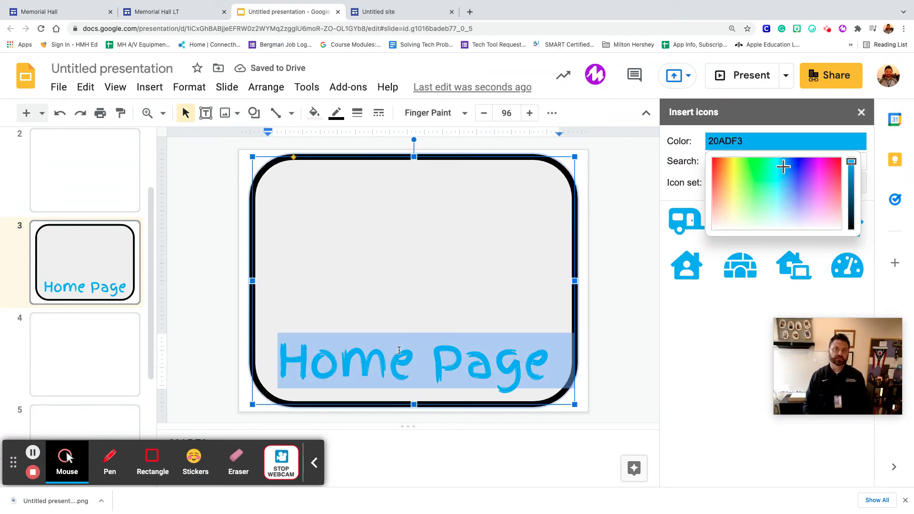
{"action": "type", "text": "Perido"}
{"action": "key", "text": "BackSpace"}
{"action": "key", "text": "BackSpace"}
{"action": "type", "text": "od 1"}
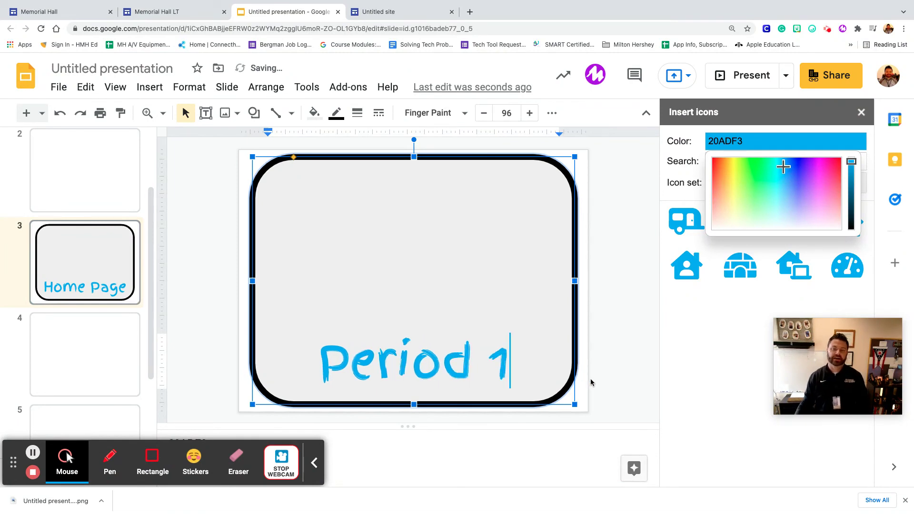
{"action": "left_click", "coordinate": [591, 382]}
Step: Search the Font Awesome icon set for "biology"
{"action": "left_click", "coordinate": [872, 173]}
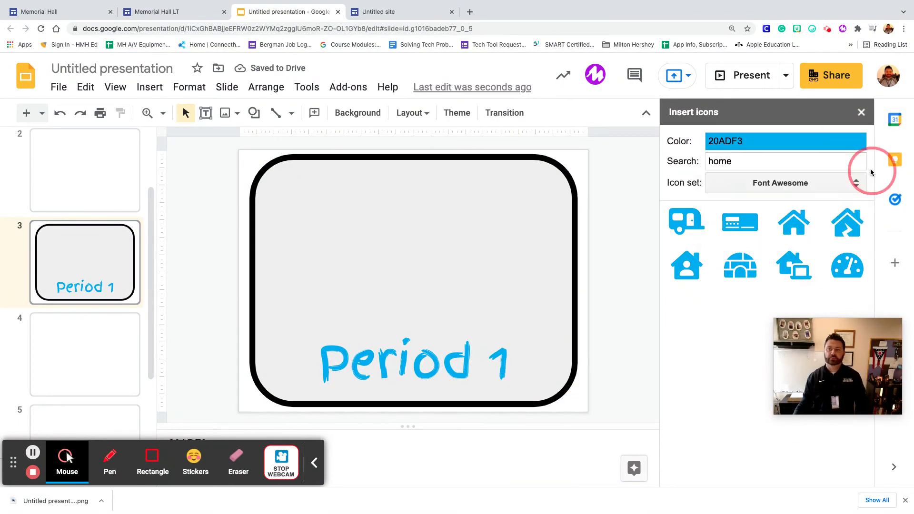
{"action": "left_click", "coordinate": [770, 167]}
{"action": "type", "text": "b"}
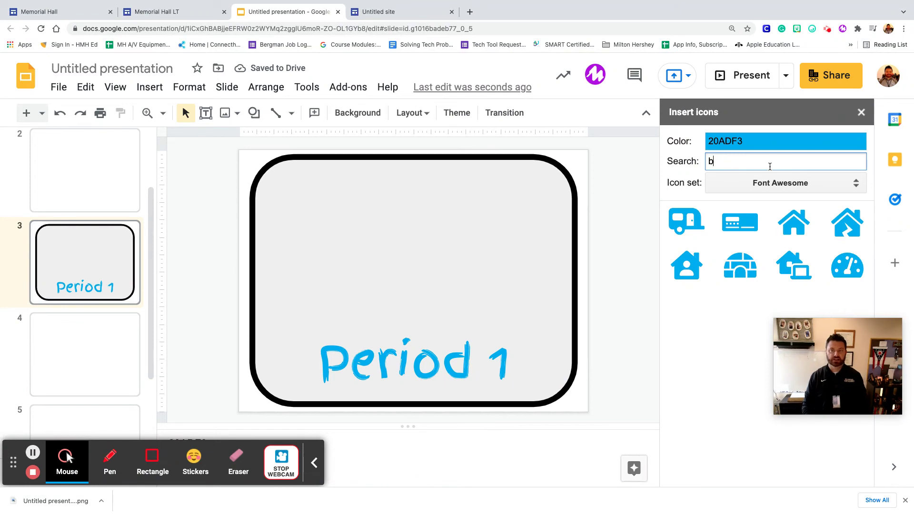
{"action": "type", "text": "iology"}
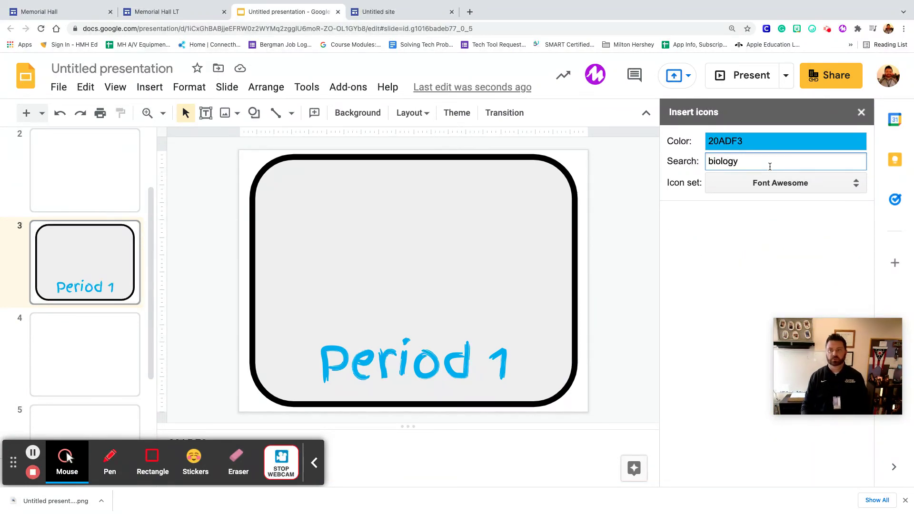
Step: Search the icons for "science", insert the atom icon and place it above the "Period 1" text
{"action": "double_click", "coordinate": [766, 164]}
{"action": "type", "text": "science"}
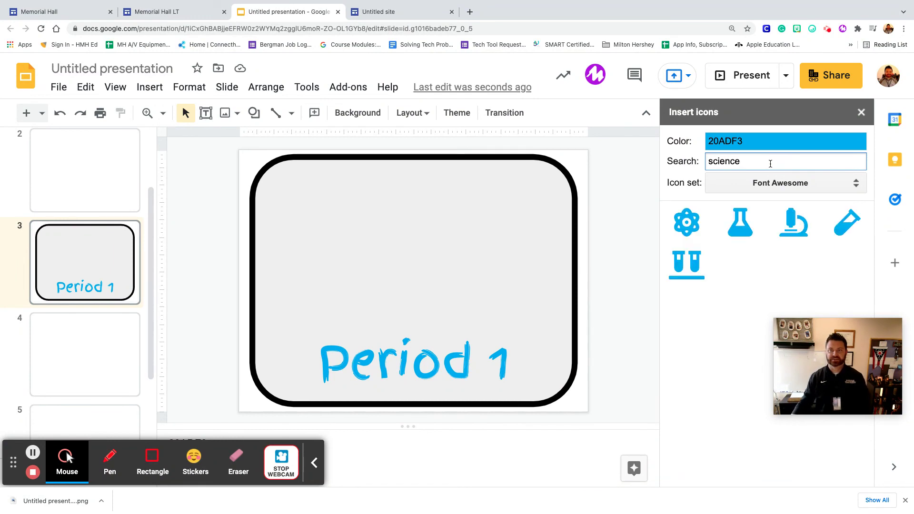
{"action": "left_click", "coordinate": [687, 222]}
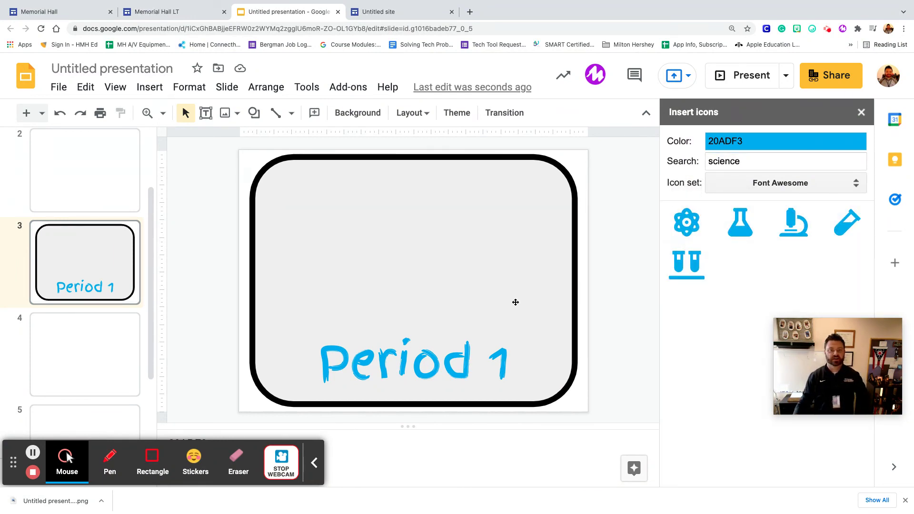
{"action": "left_click_drag", "start_coordinate": [332, 243], "coordinate": [425, 269]}
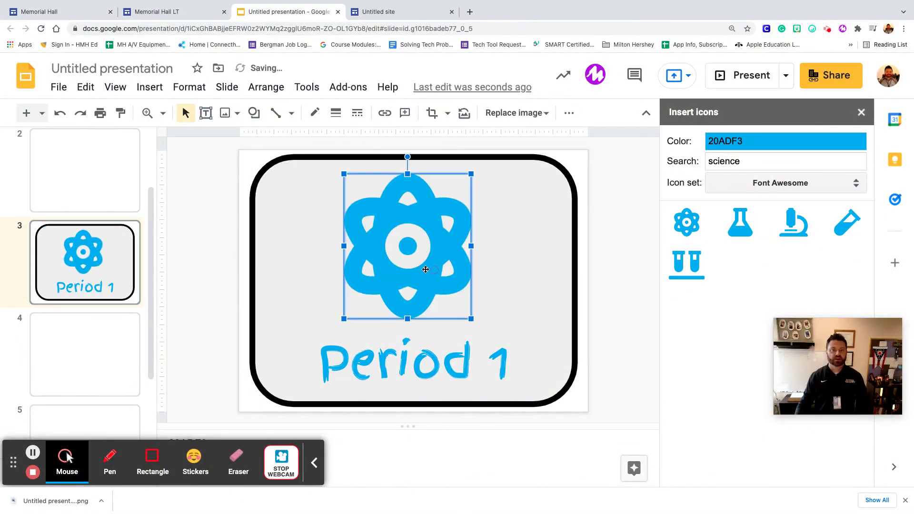
Step: Download the current slide with the atom icon and "Period 1" text as a PNG image
{"action": "left_click", "coordinate": [58, 86]}
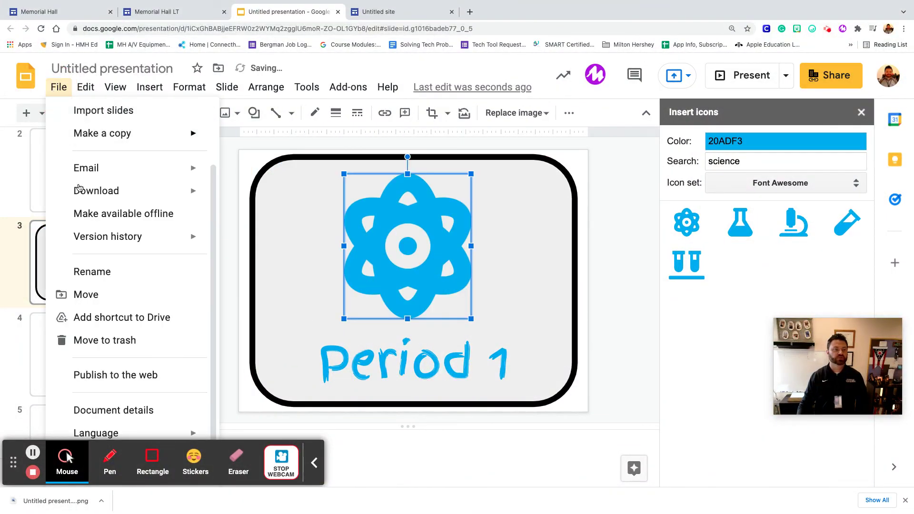
{"action": "scroll", "coordinate": [142, 361], "scroll_direction": "down", "scroll_amount": 1}
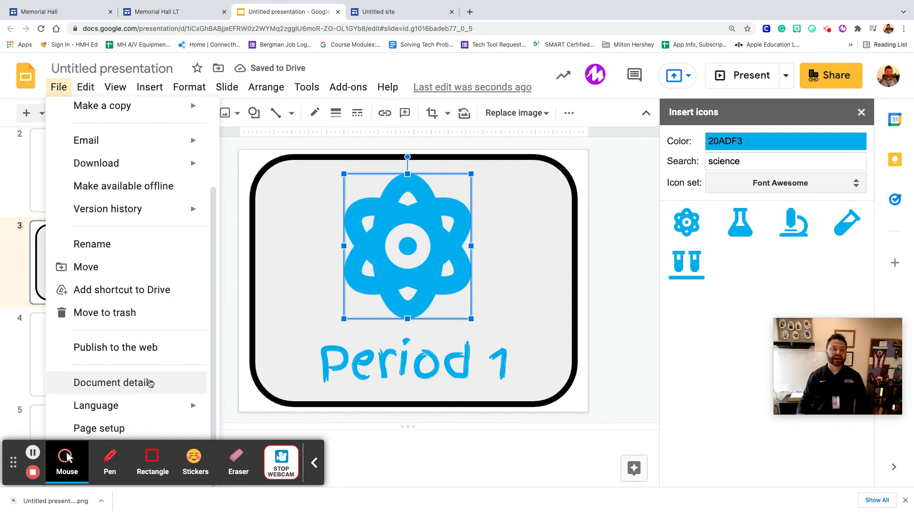
{"action": "mouse_move", "coordinate": [179, 164]}
{"action": "left_click", "coordinate": [285, 284]}
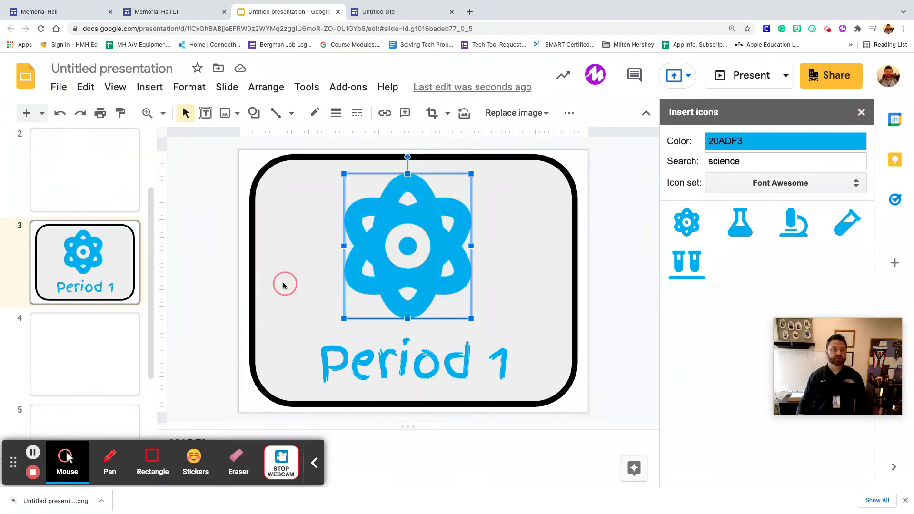
Step: Switch to the Untitled site in Google Sites, view the content options for the second empty placeholder and close them
{"action": "left_click", "coordinate": [362, 12]}
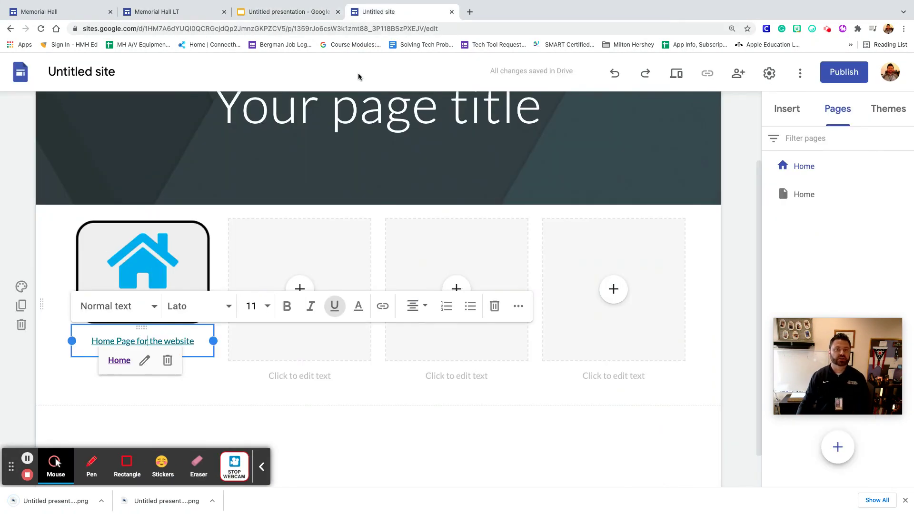
{"action": "left_click", "coordinate": [305, 282]}
{"action": "left_click", "coordinate": [300, 289]}
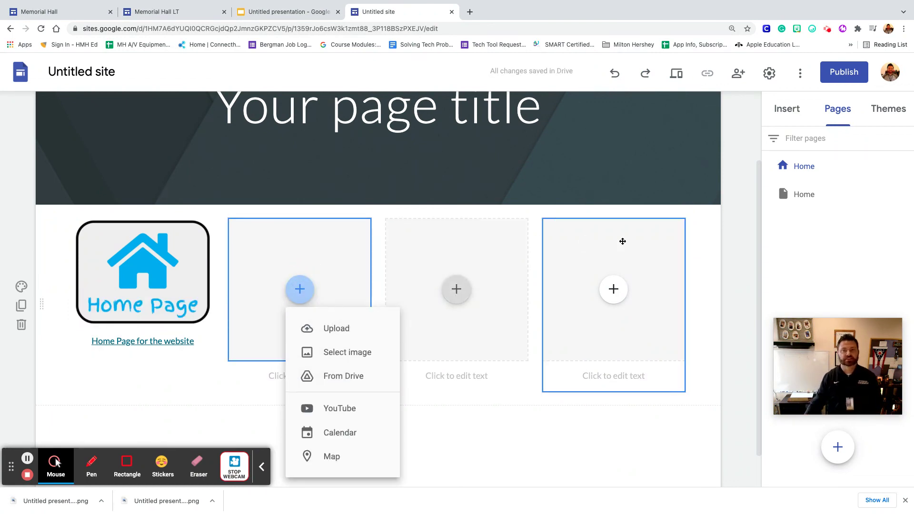
{"action": "left_click", "coordinate": [719, 220]}
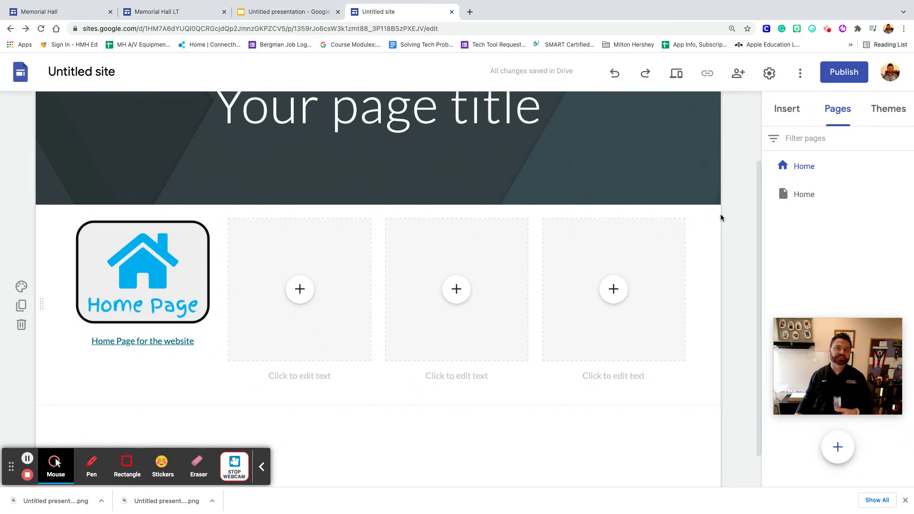
Step: Switch to the published Memorial Hall site and examine its row of linked icon buttons under the webpage heading
{"action": "left_click", "coordinate": [60, 11]}
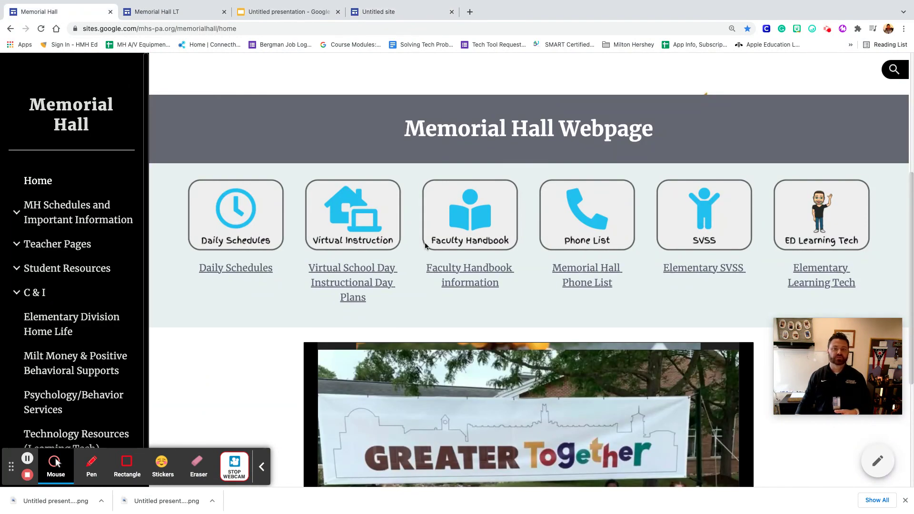
{"action": "scroll", "coordinate": [515, 264], "scroll_direction": "up", "scroll_amount": 3}
{"action": "scroll", "coordinate": [515, 267], "scroll_direction": "down", "scroll_amount": 1}
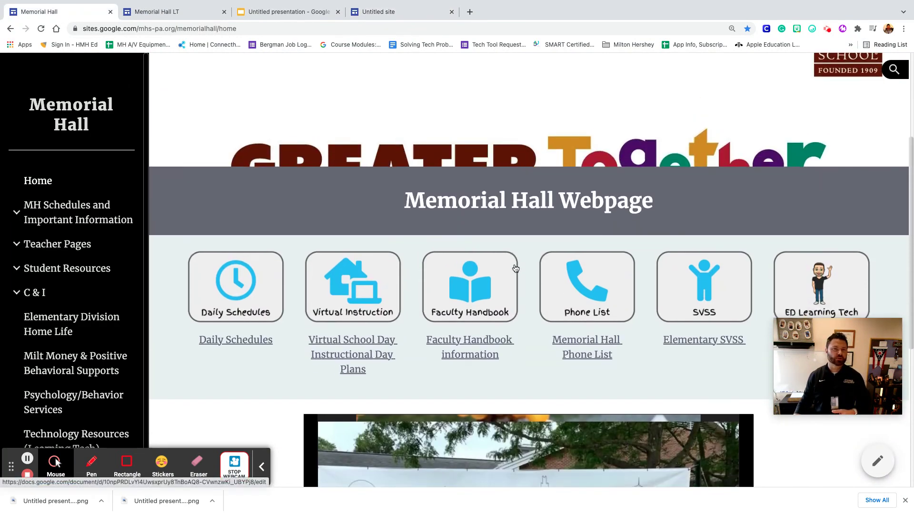